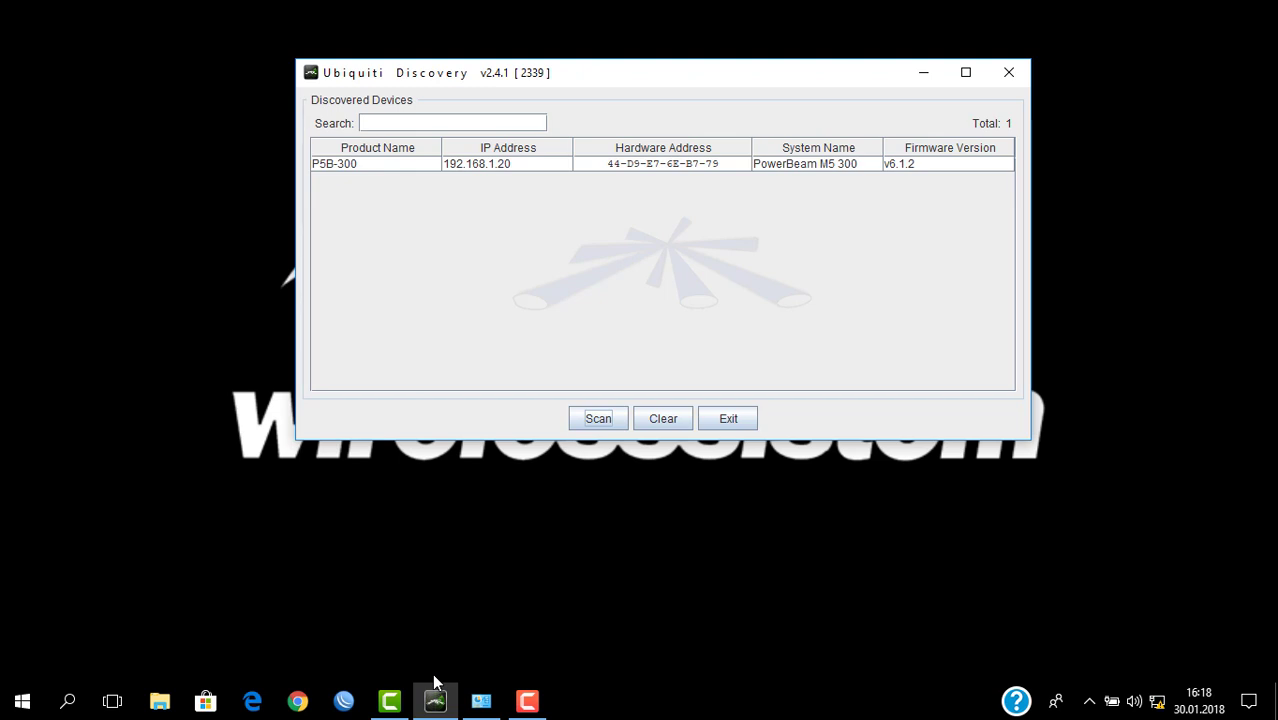
# Step: Open the device details for the P5B-300 PowerBeam listed at 192.168.1.20
pyautogui.doubleClick(347, 166)
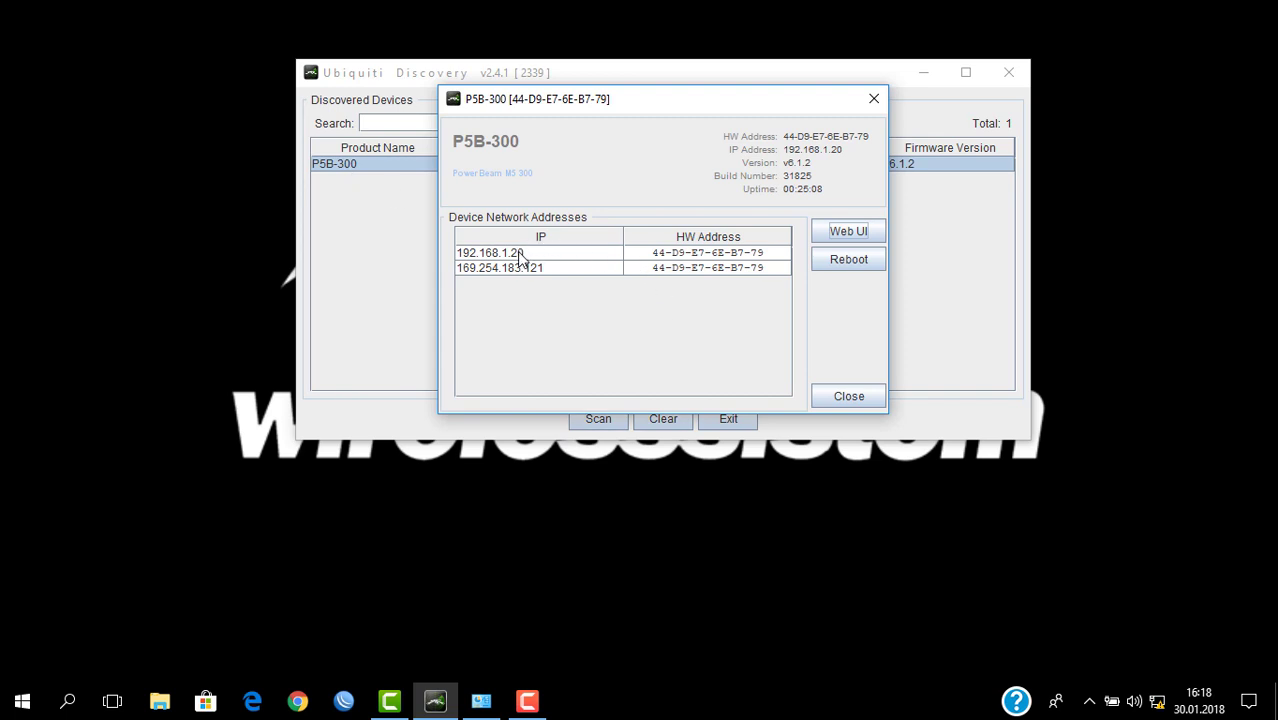
# Step: Launch the PowerBeam web UI at 192.168.1.20, then bring up the tray network shortcuts
pyautogui.click(816, 229)
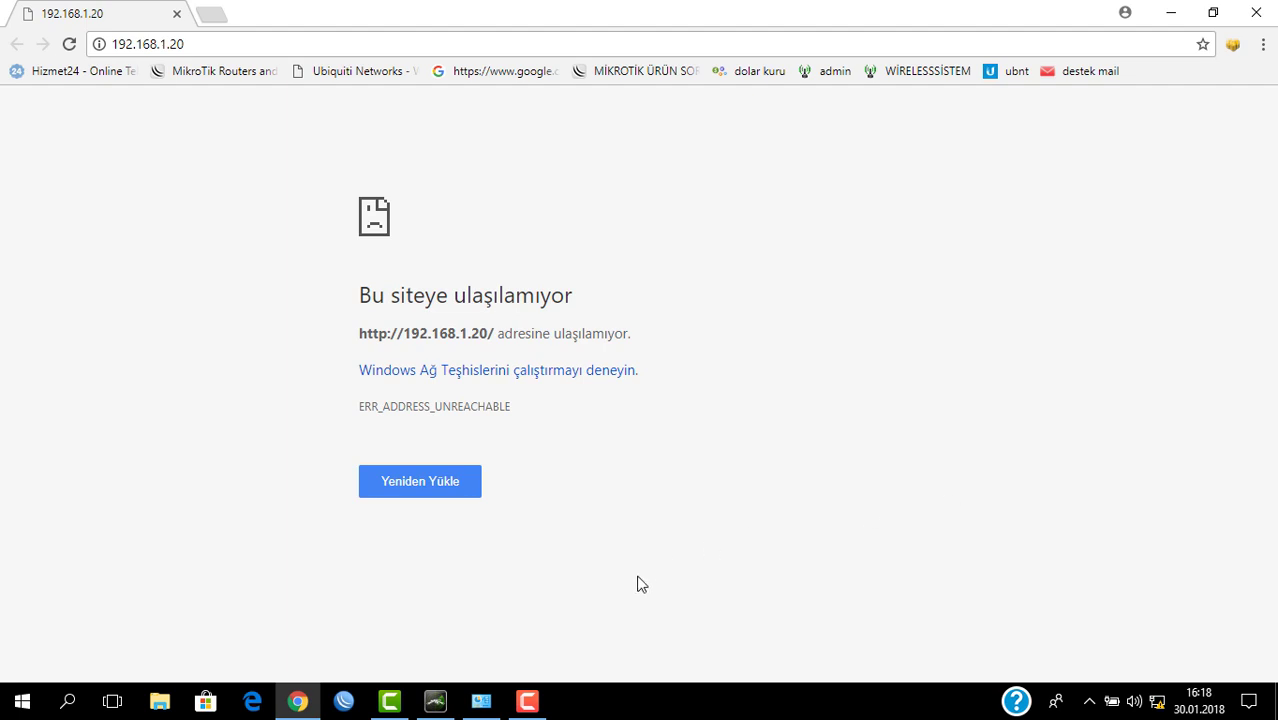
pyautogui.moveTo(1156, 708)
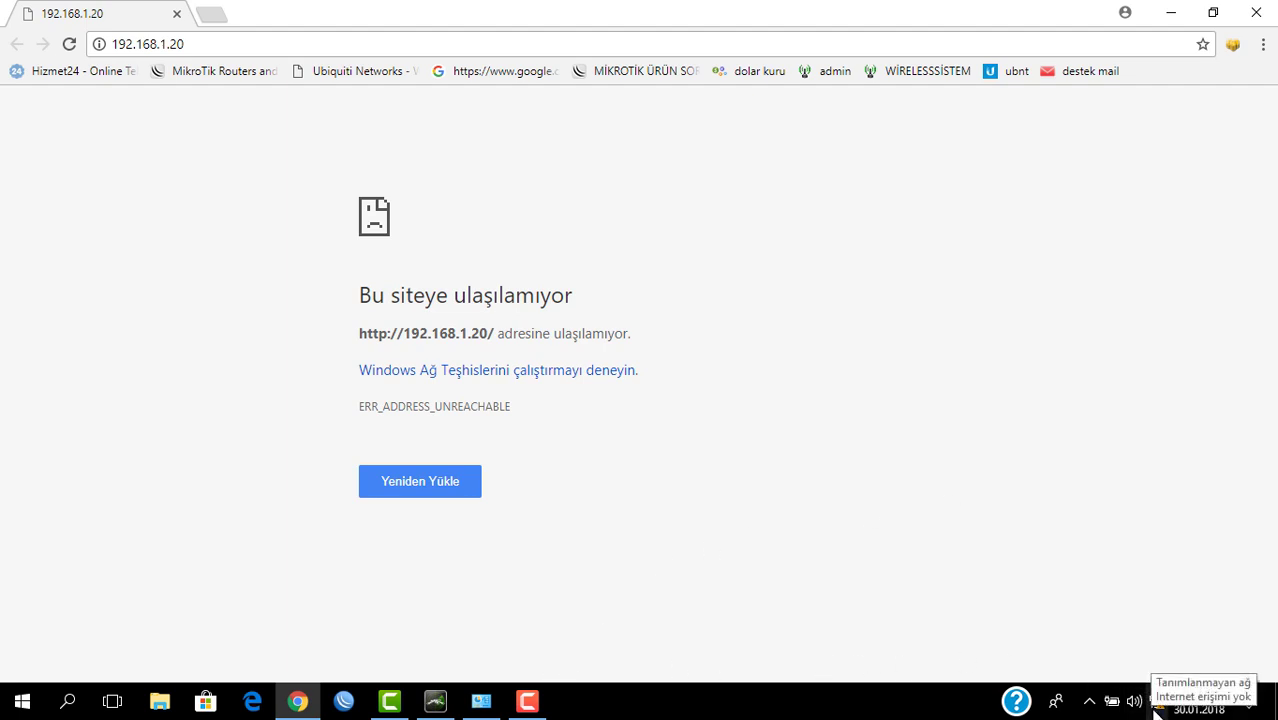
pyautogui.rightClick(1155, 707)
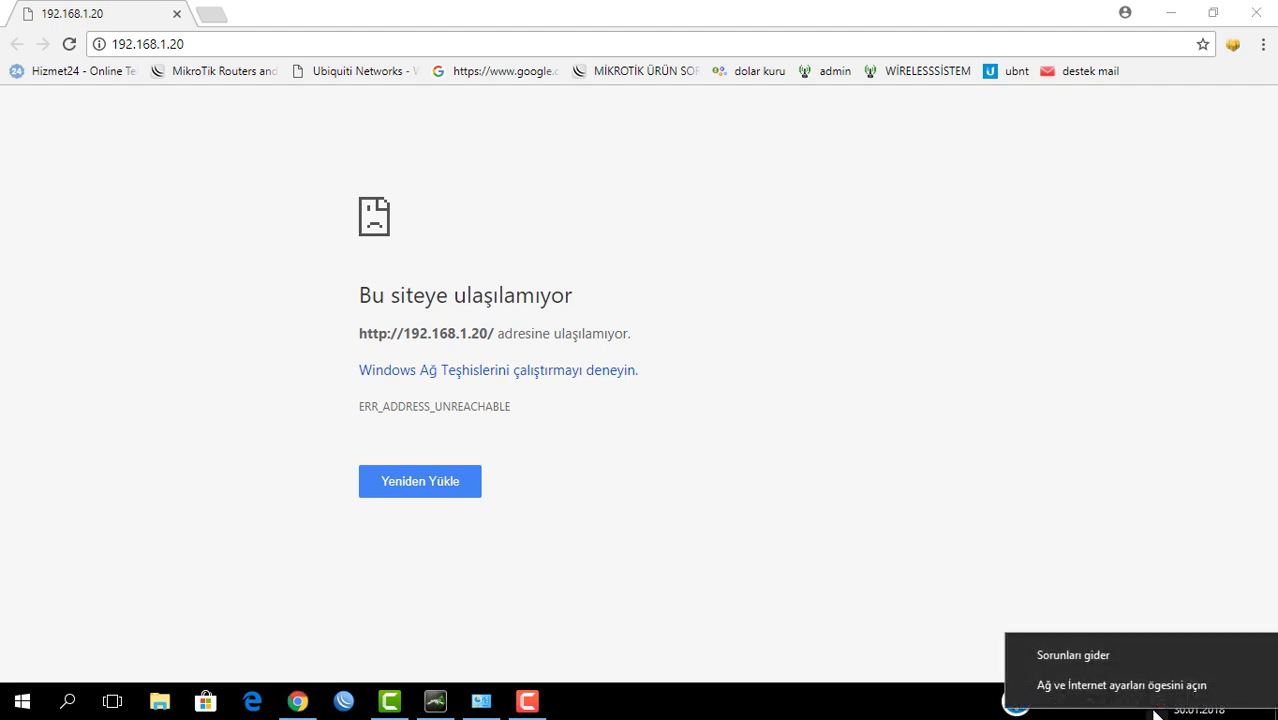
# Step: Open the Ethernet 2 adapter's properties from network settings and select Internet Protocol Version 4 (TCP/IPv4)
pyautogui.click(1151, 690)
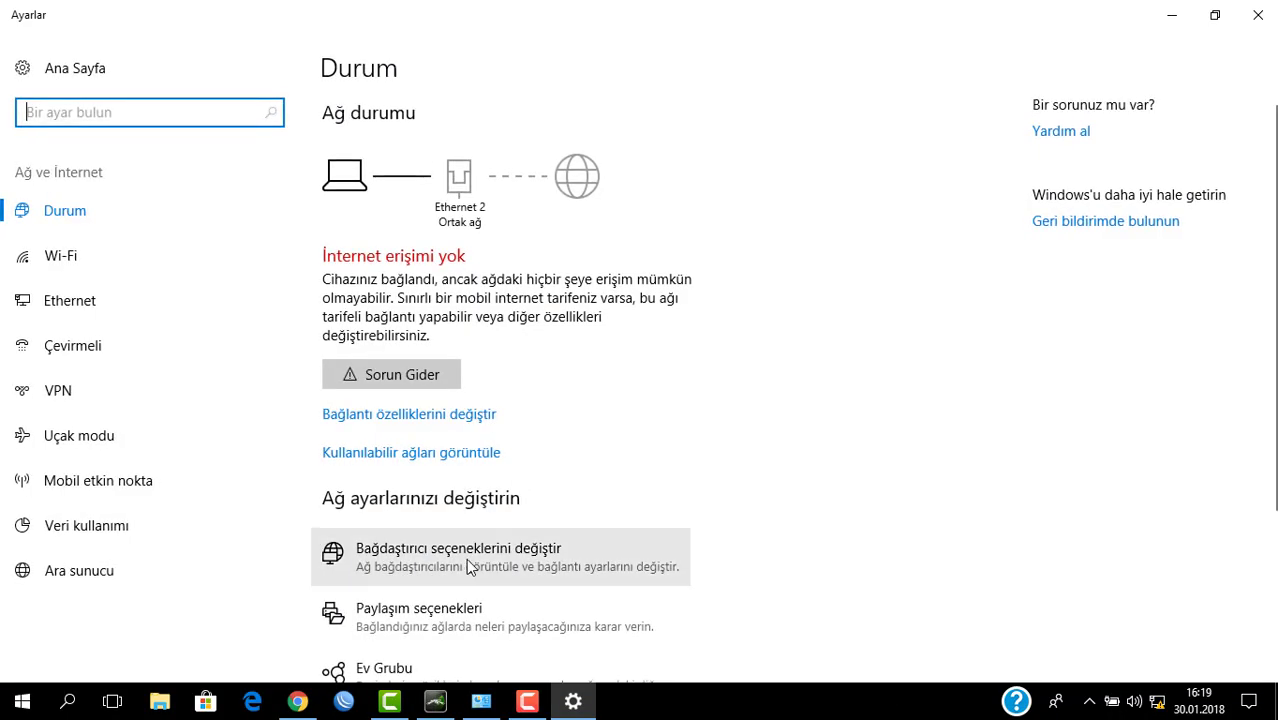
pyautogui.click(466, 560)
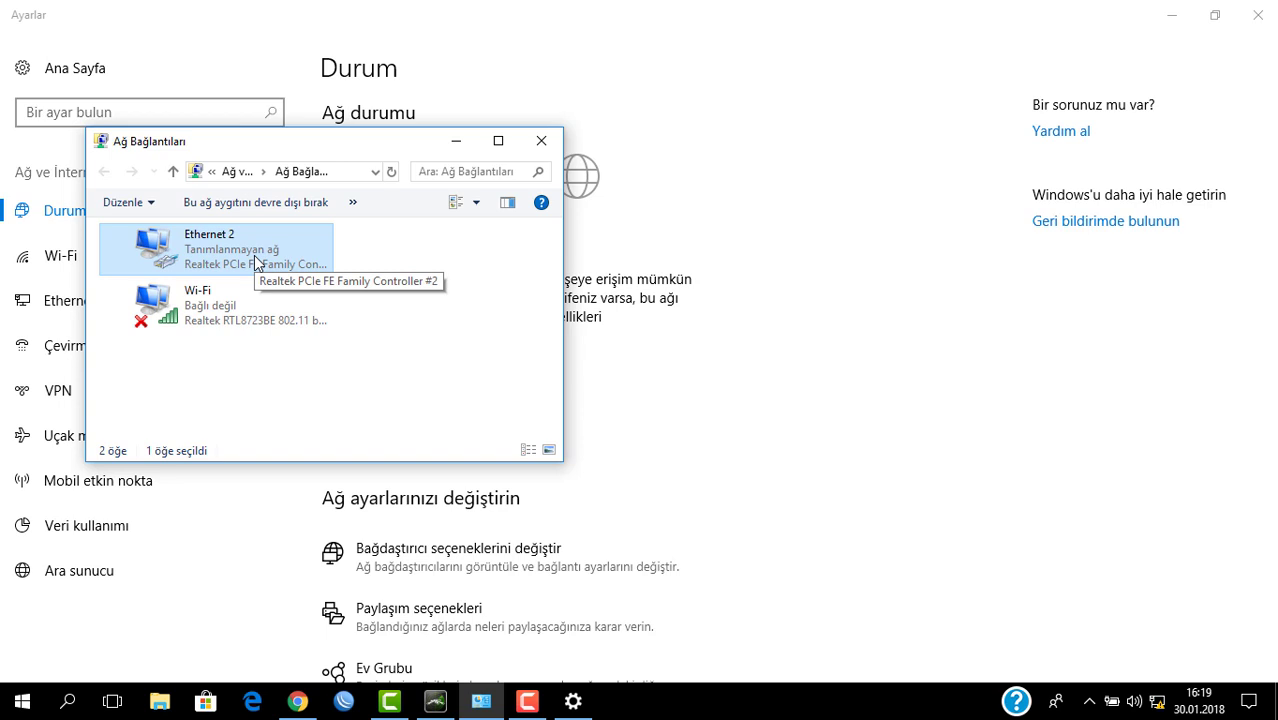
pyautogui.rightClick(254, 255)
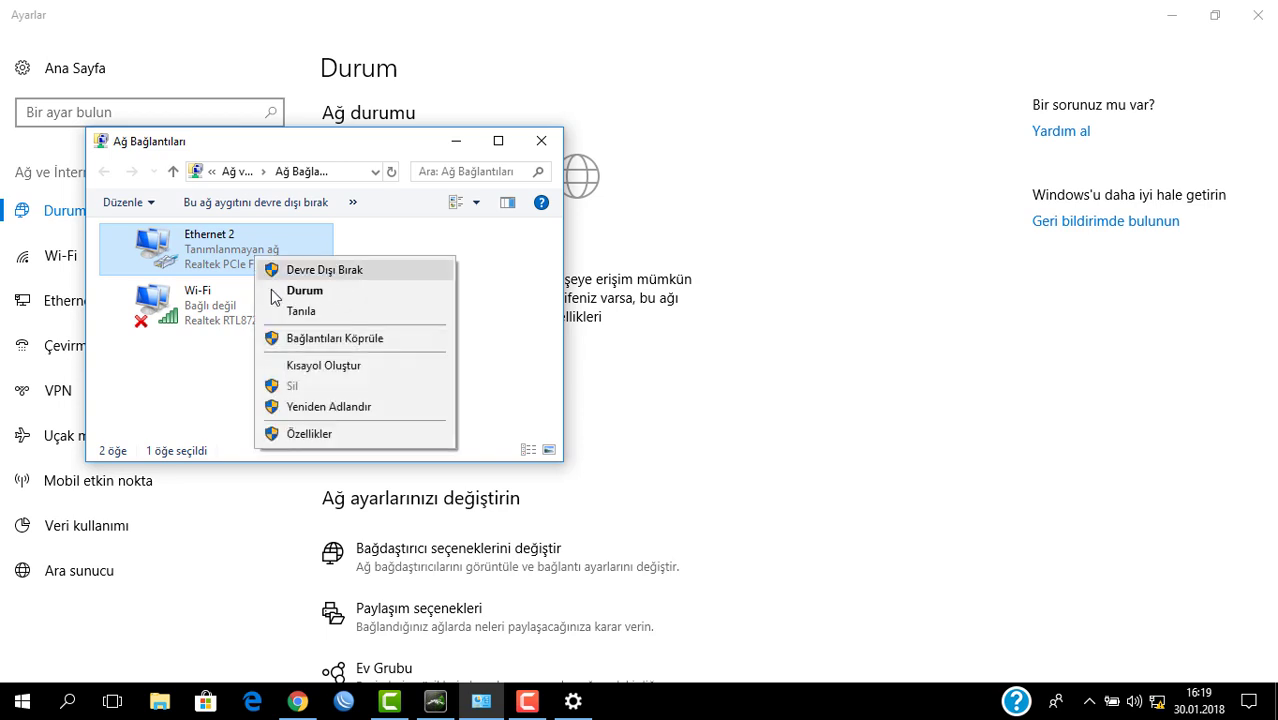
pyautogui.click(309, 434)
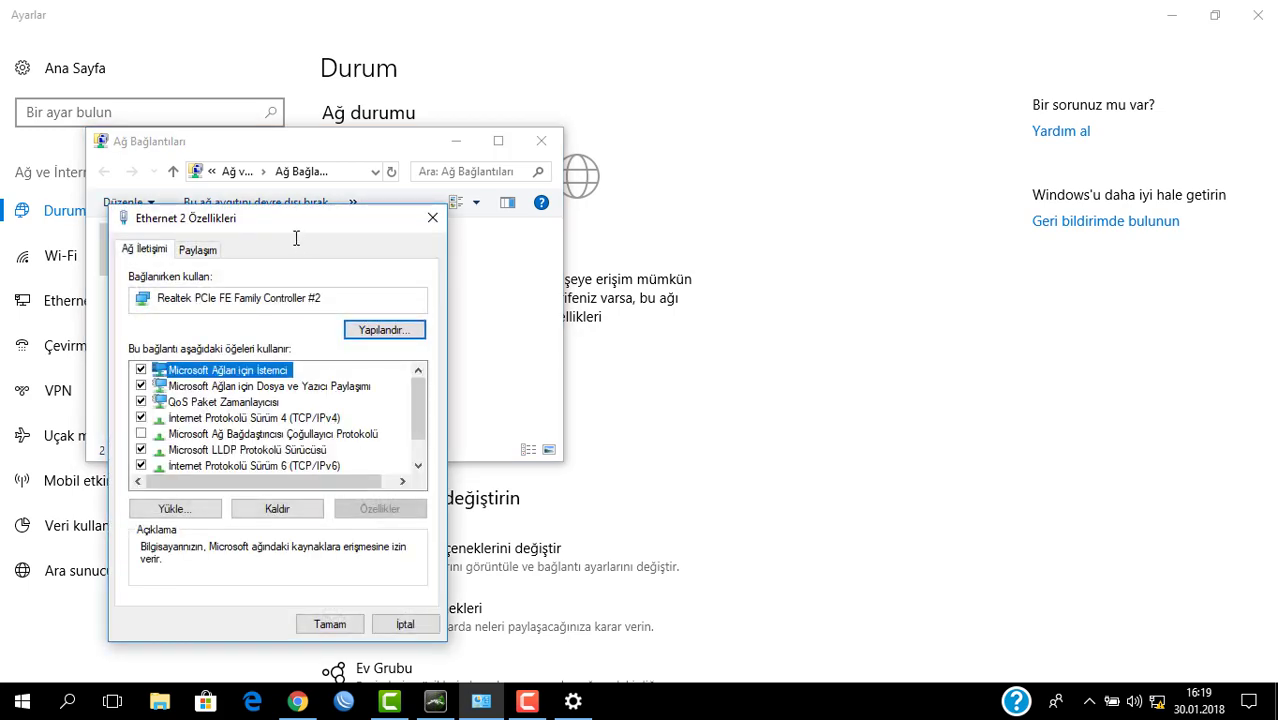
pyautogui.moveTo(300, 222); pyautogui.dragTo(752, 128)
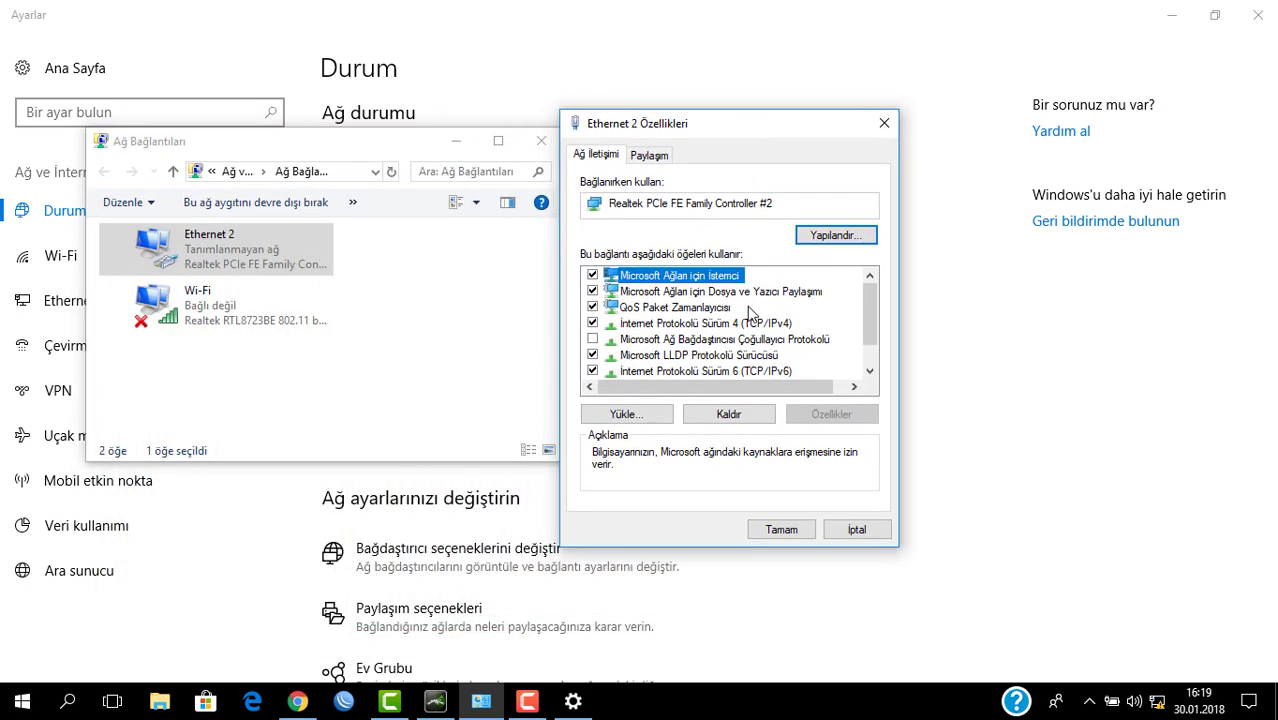
pyautogui.click(689, 324)
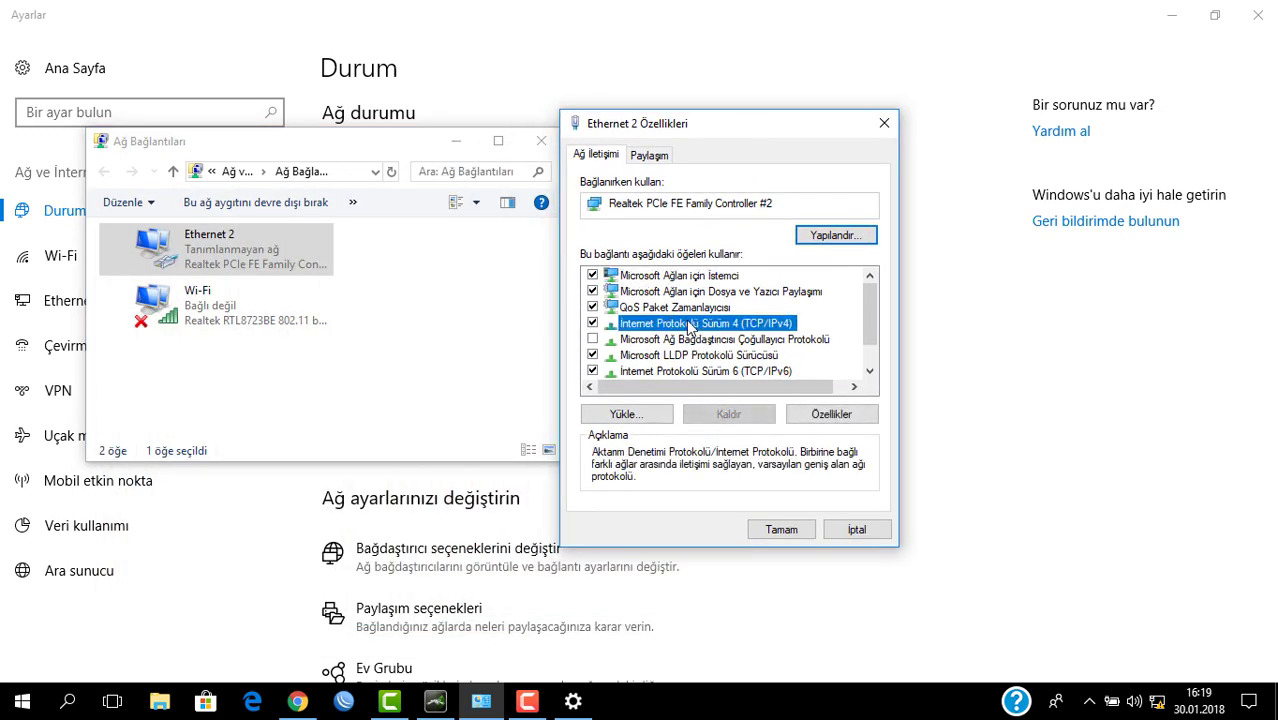
# Step: Give Ethernet 2 the fixed IPv4 address 192.168.1.11, mask 255.255.255.0, and save
pyautogui.doubleClick(689, 325)
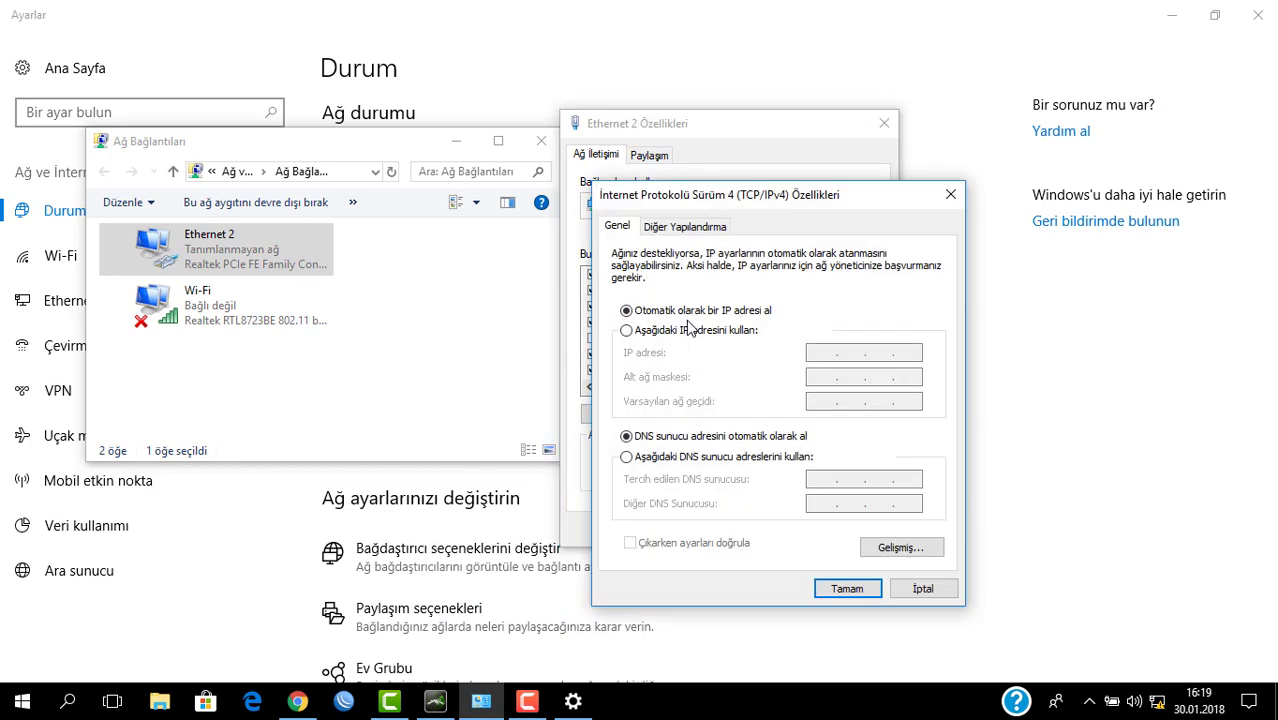
pyautogui.click(659, 335)
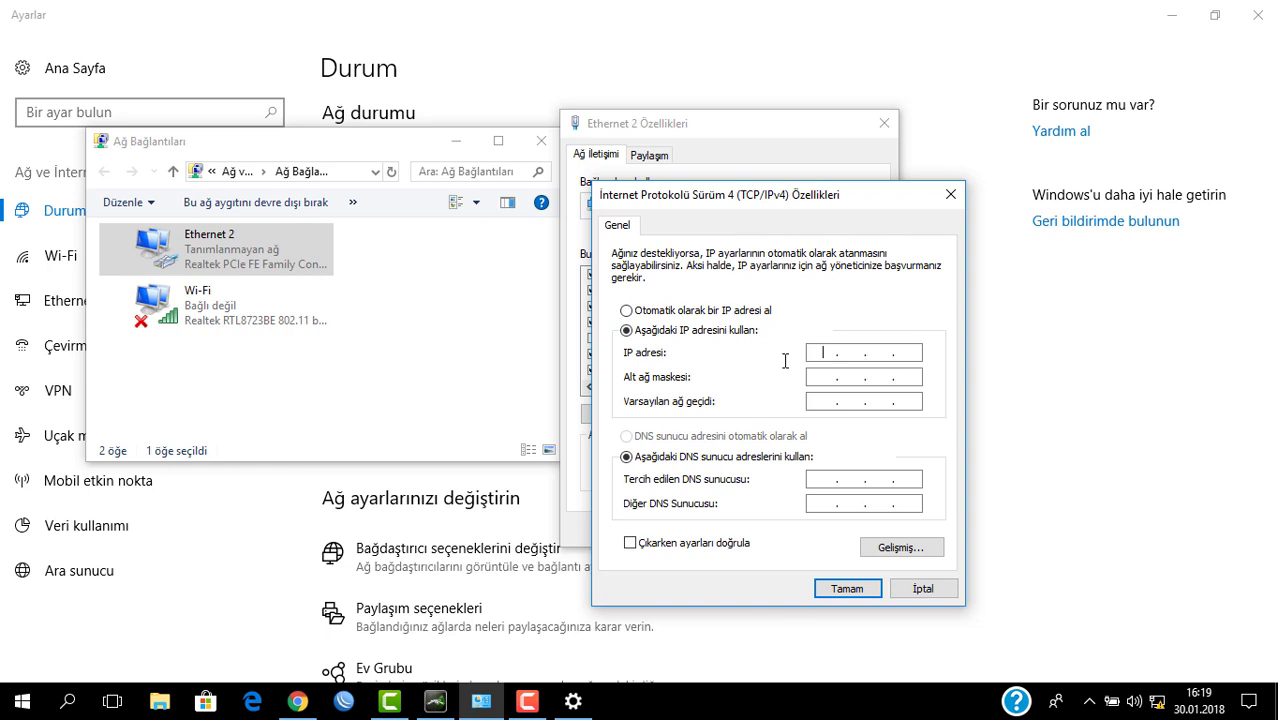
pyautogui.write('192 . 168 . 1 .')
pyautogui.press('Tab')
pyautogui.click(900, 352)
pyautogui.write('11')
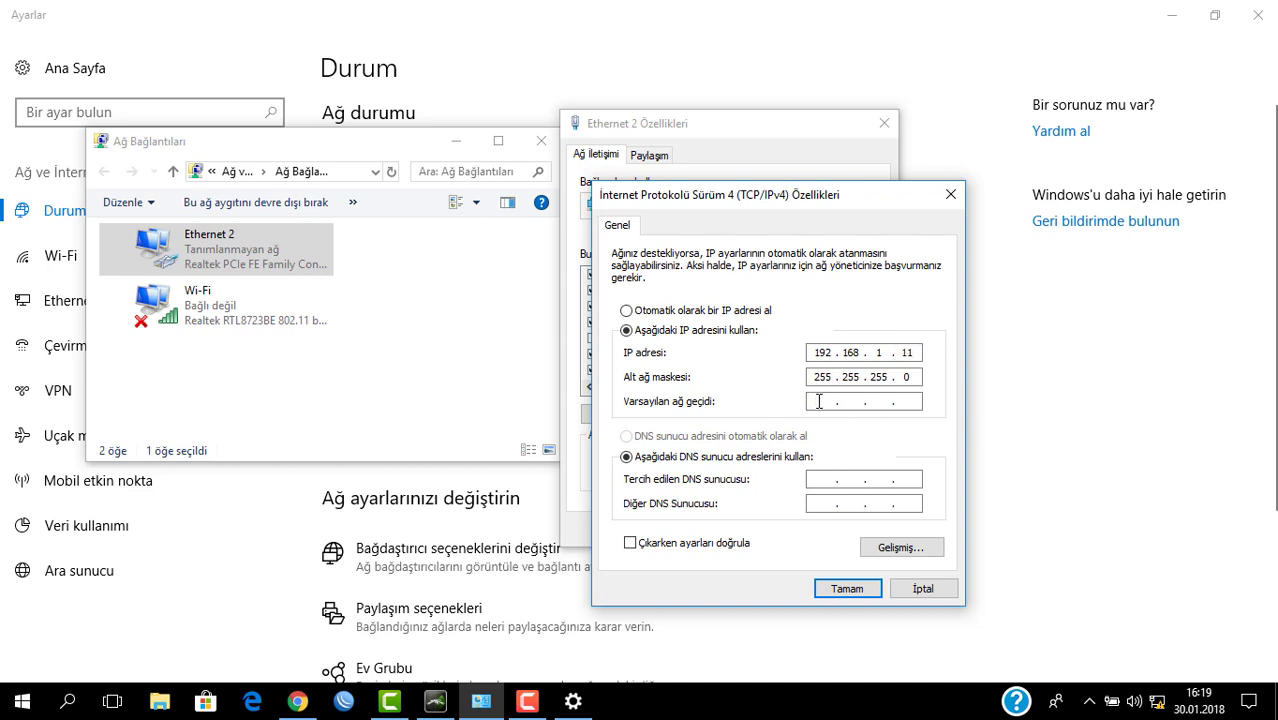
pyautogui.click(820, 401)
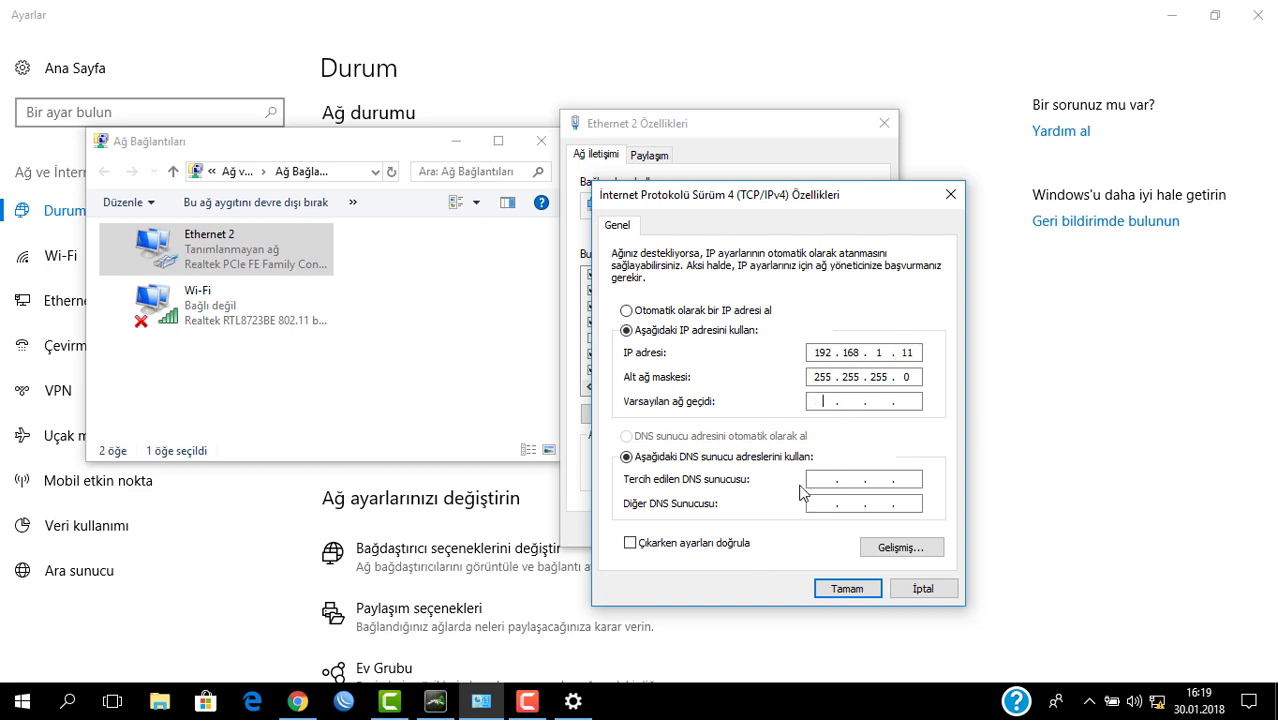
pyautogui.click(835, 589)
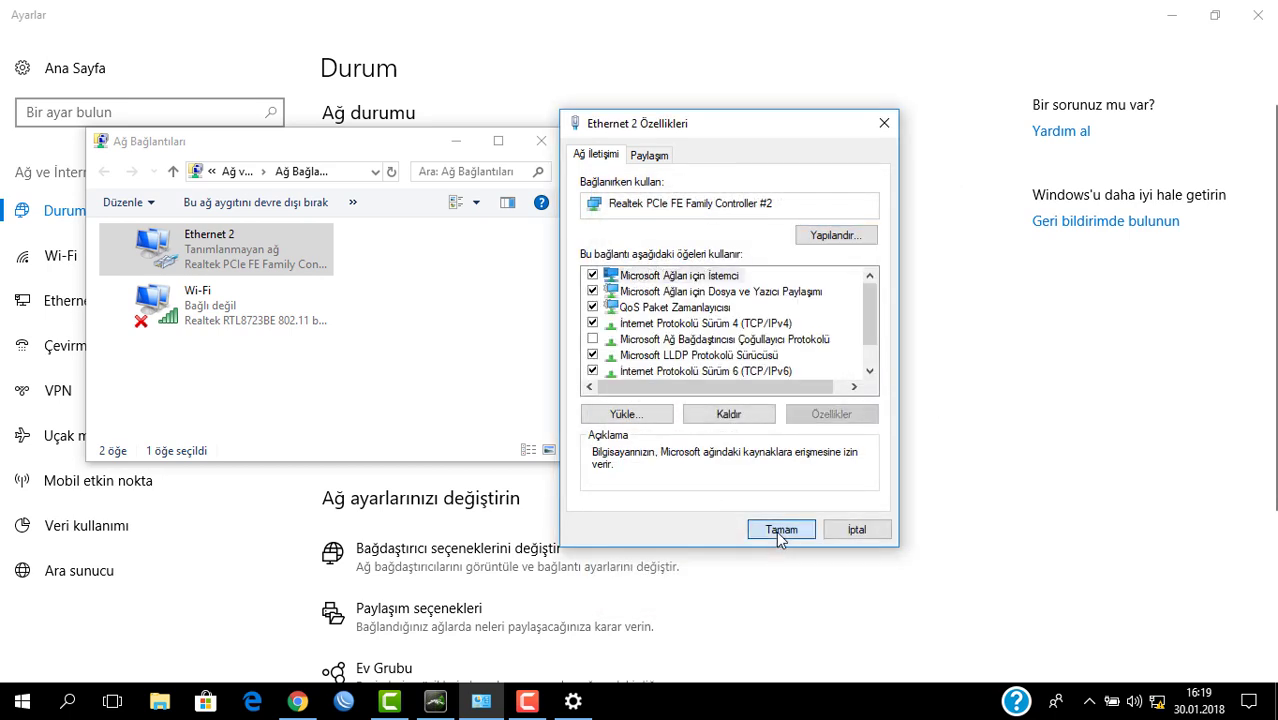
# Step: Close Ethernet 2 properties, minimize the network windows, and reload 192.168.1.20 in Chrome
pyautogui.click(776, 531)
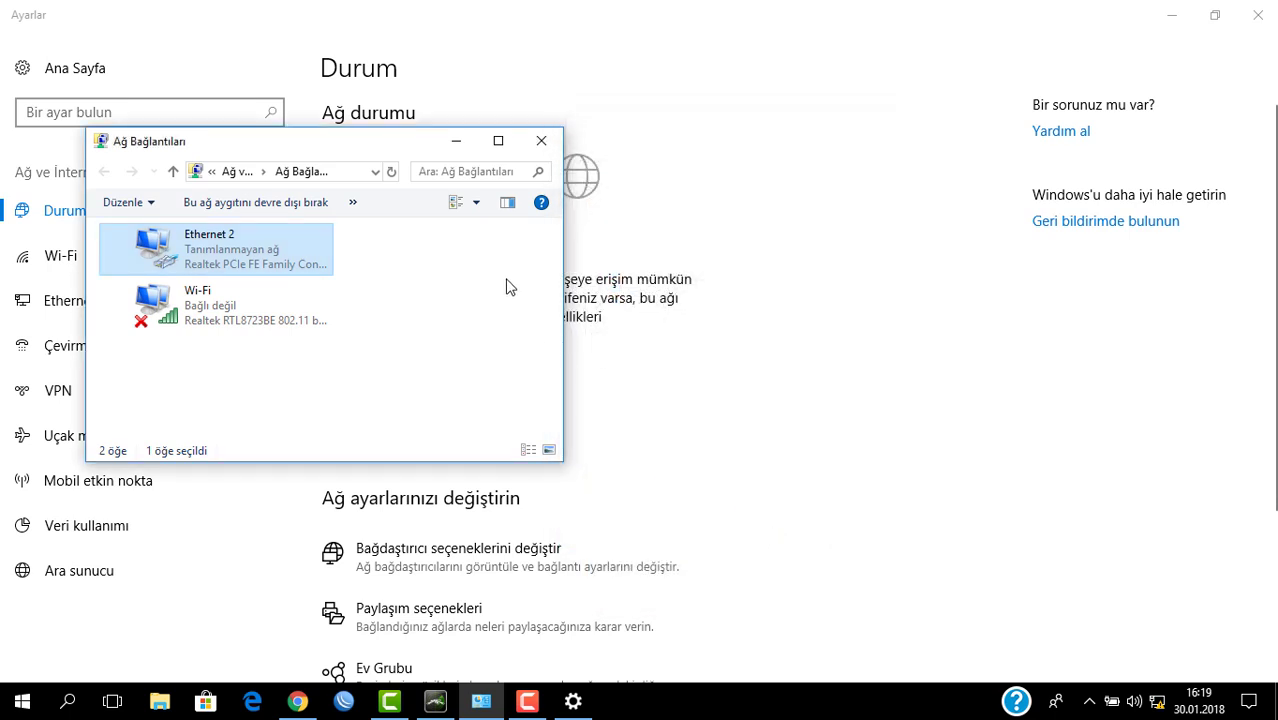
pyautogui.moveTo(365, 145); pyautogui.dragTo(871, 178)
pyautogui.click(1172, 15)
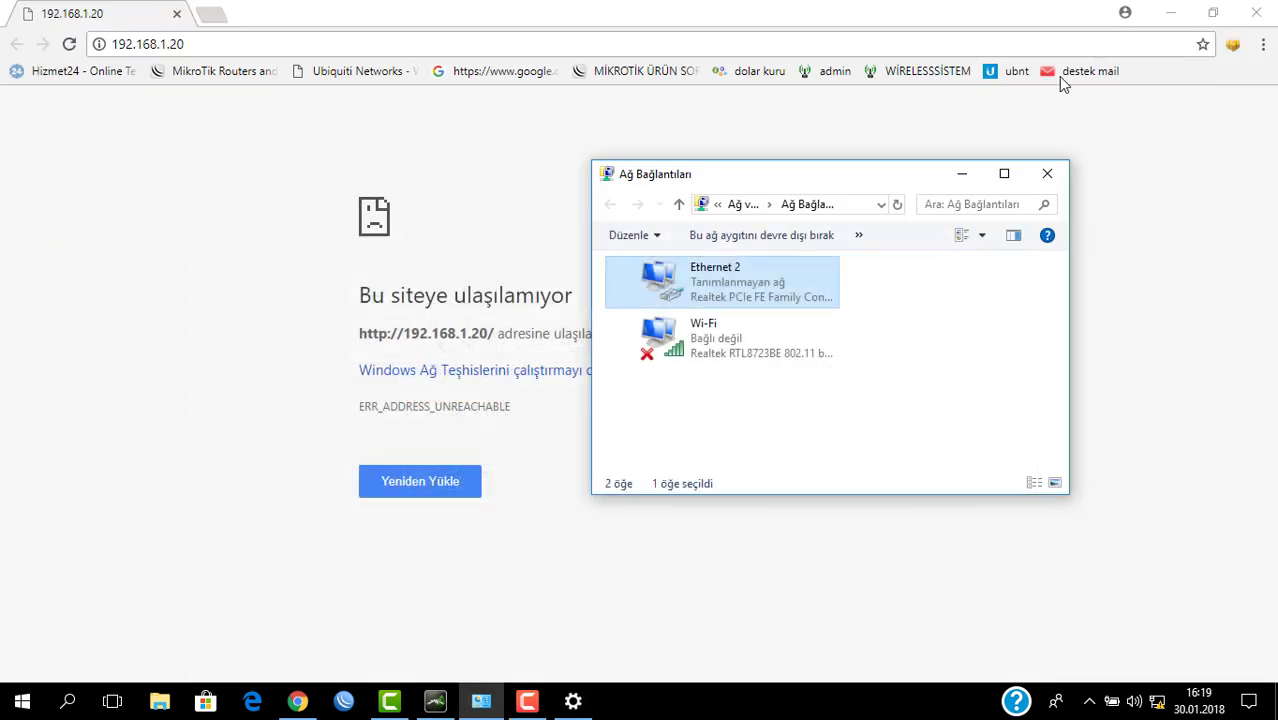
pyautogui.click(962, 174)
pyautogui.click(69, 44)
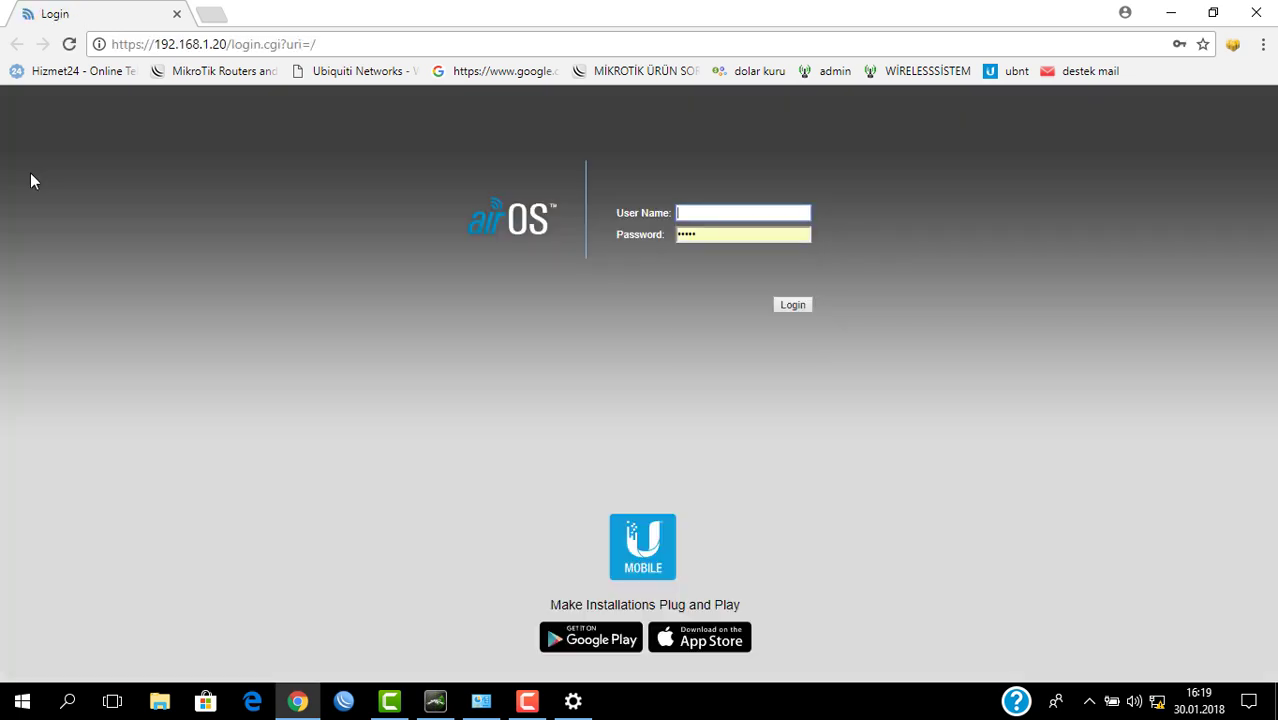
# Step: Submit the airOS login with the default username and the prefilled password
pyautogui.write('ubnt')
pyautogui.press('Tab')
pyautogui.press('Return')
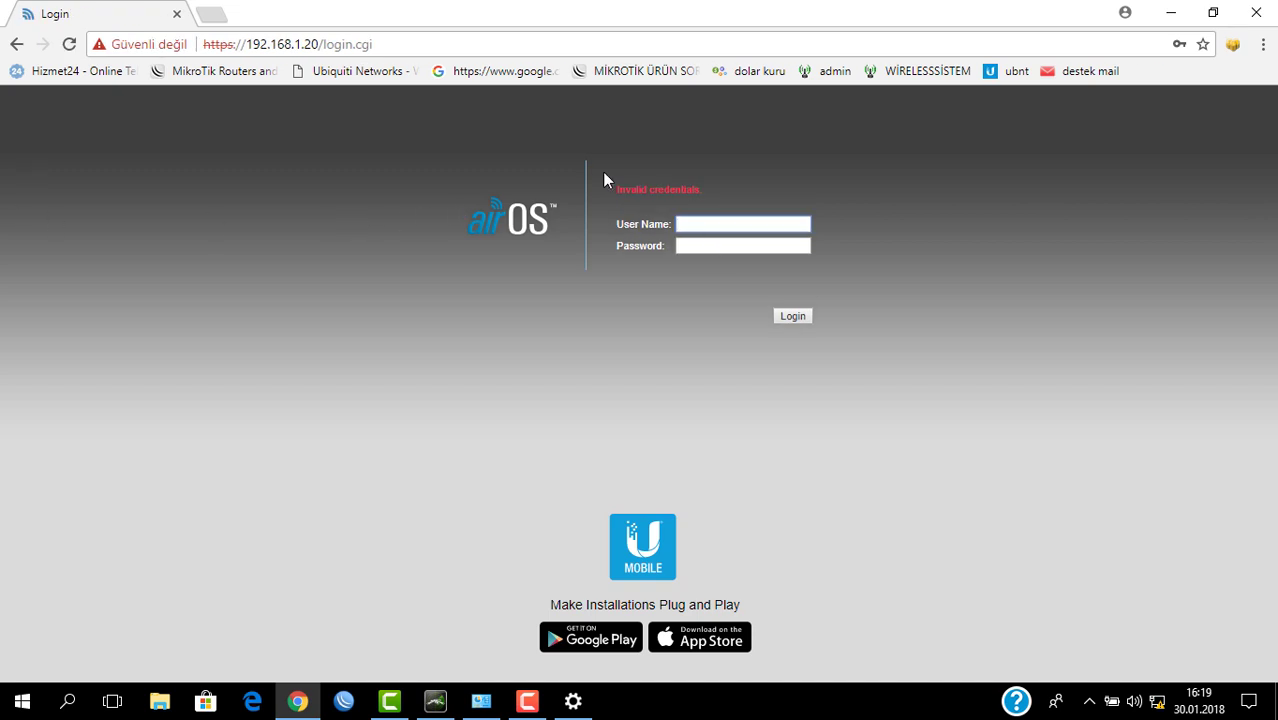
# Step: Retry the airOS login, re-entering the default username and typing the password
pyautogui.write('ubnt')
pyautogui.press('Tab')
pyautogui.write('ubnt')
pyautogui.press('Return')
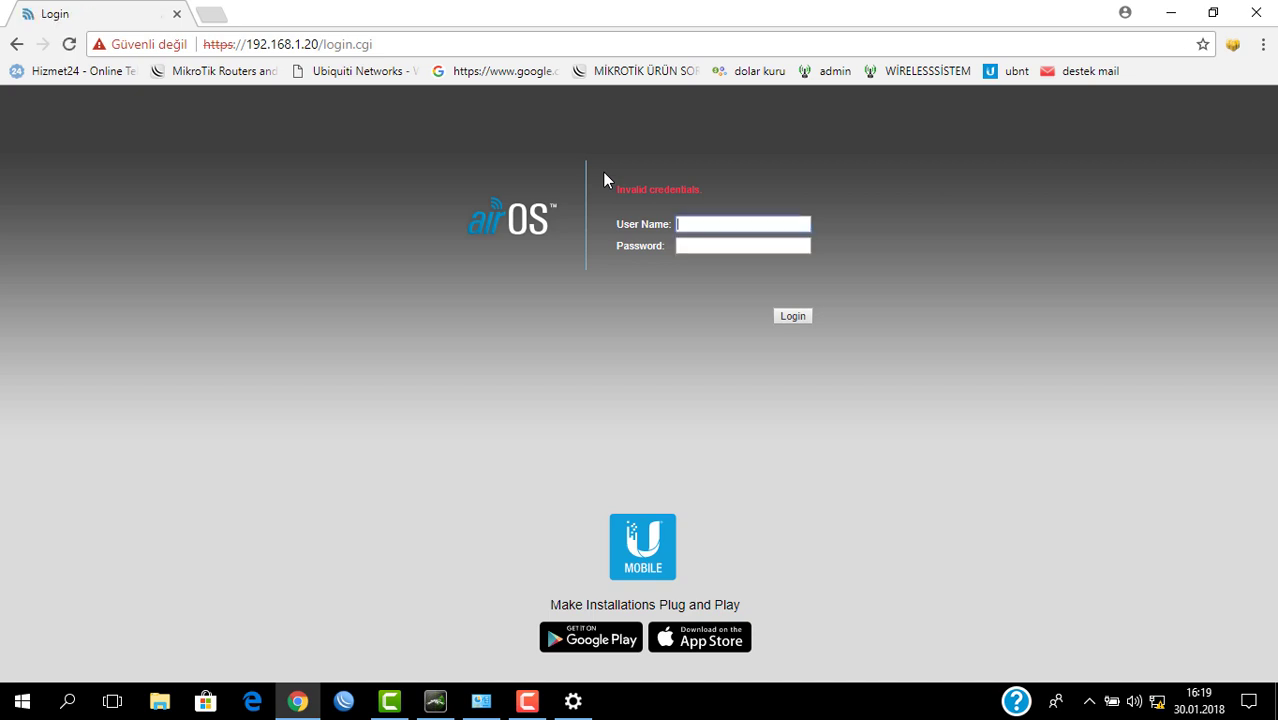
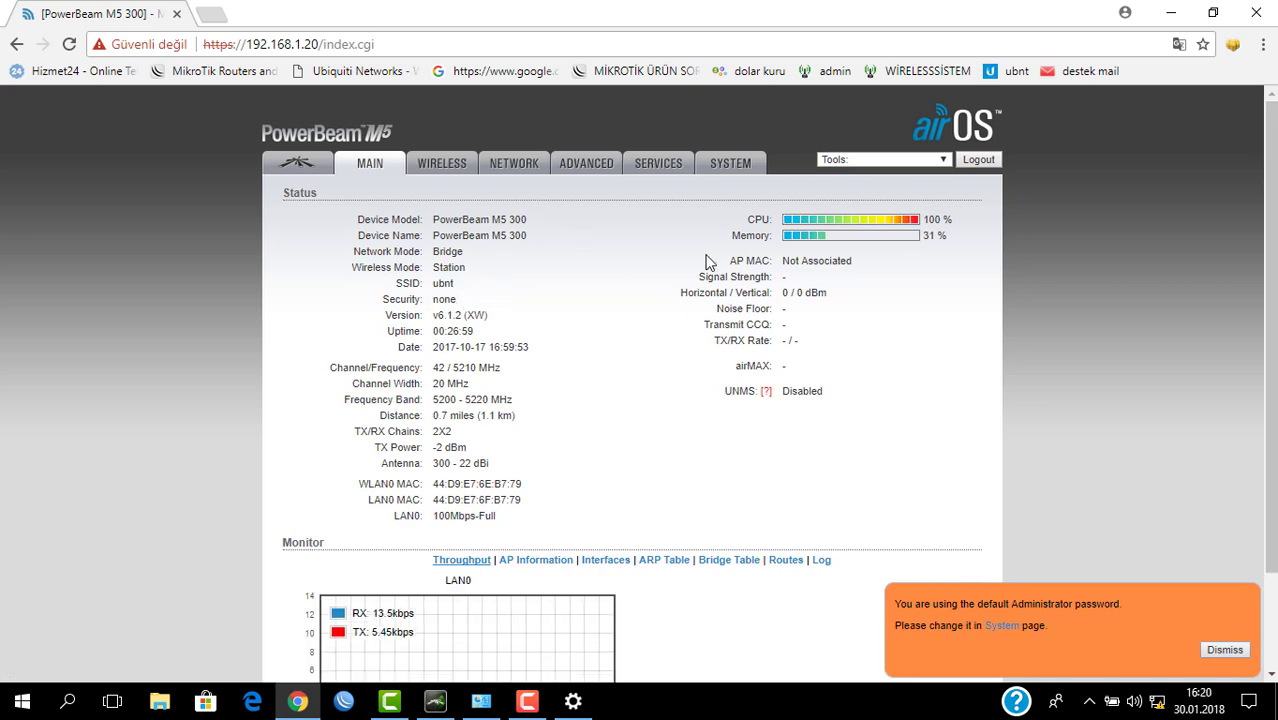
# Step: Open the PowerBeam's System page and check that its firmware version is XW.v6.1.2
pyautogui.click(441, 164)
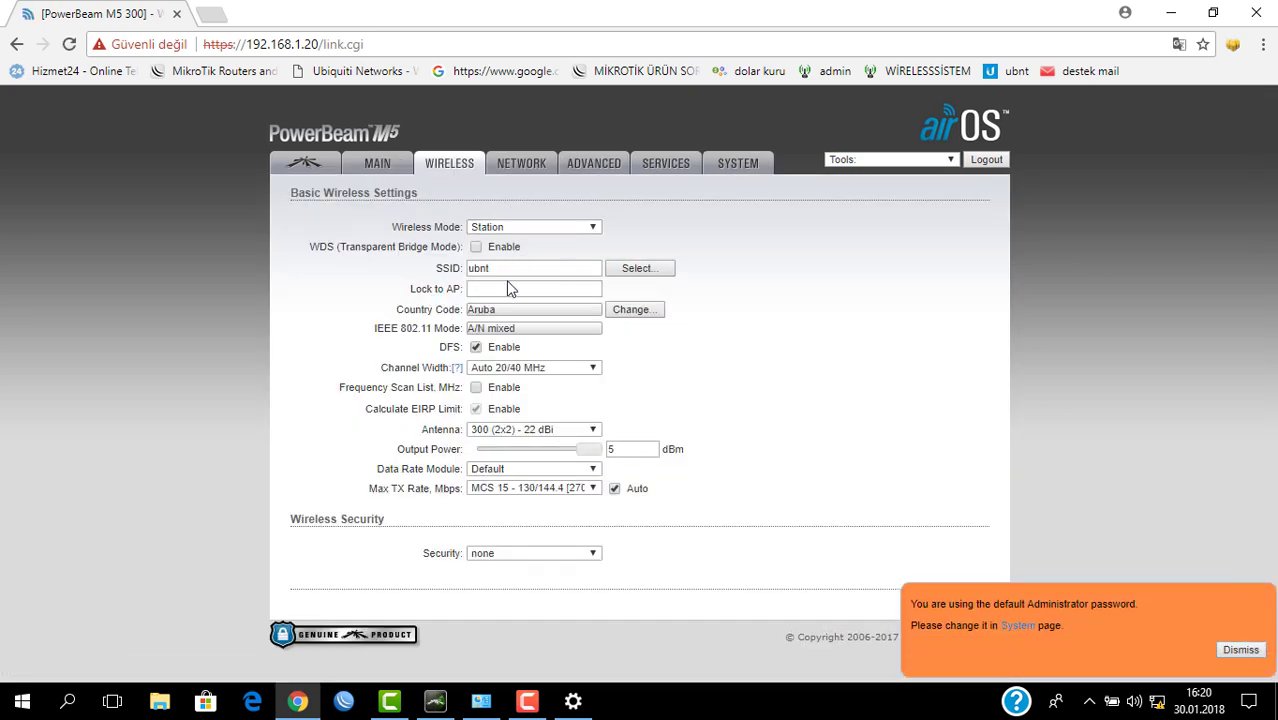
pyautogui.click(724, 166)
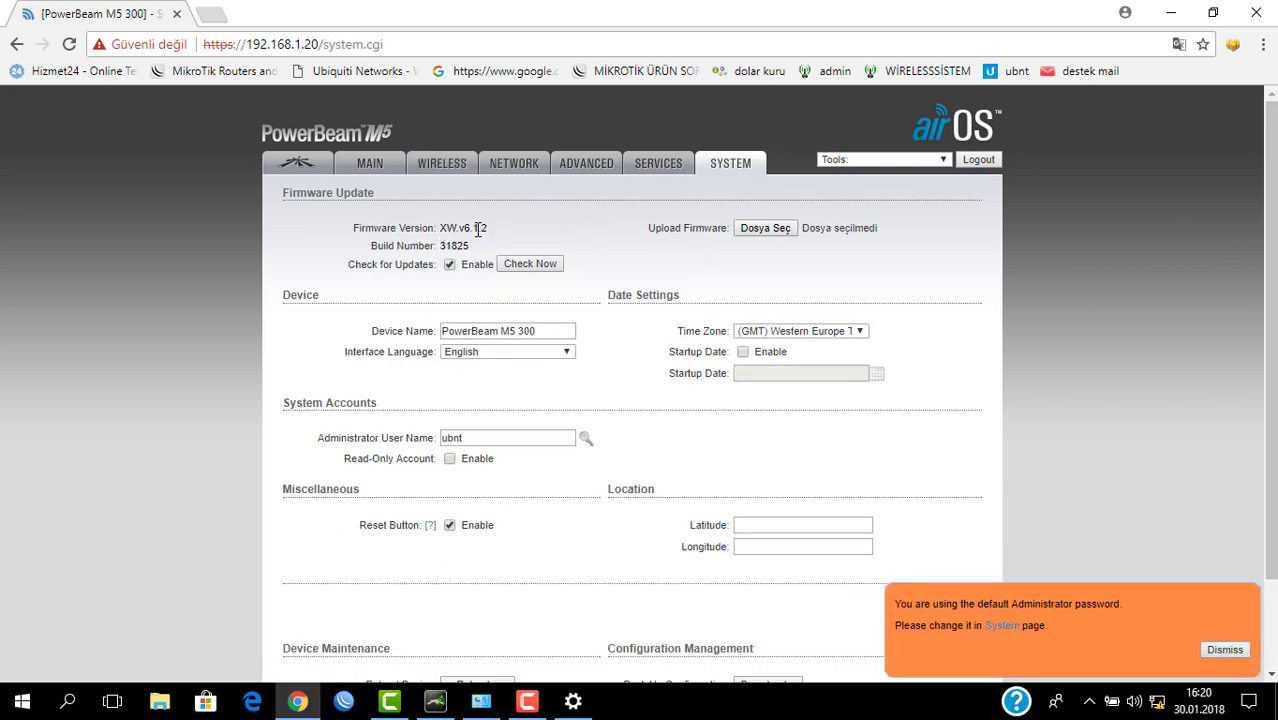
pyautogui.moveTo(446, 228); pyautogui.dragTo(506, 229)
pyautogui.click(579, 257)
# Step: Join the wirelesssistem.net Wi-Fi network from the Windows tray, then close the network list
pyautogui.click(1152, 703)
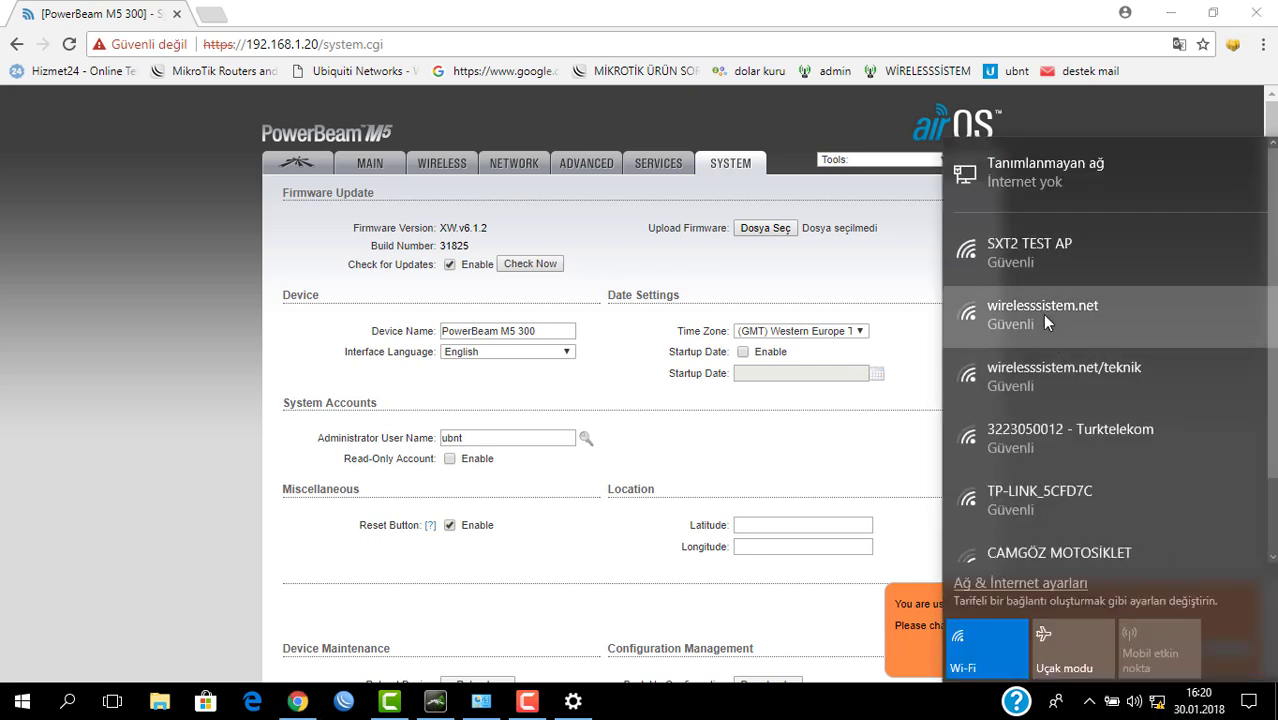
pyautogui.click(1042, 314)
pyautogui.click(1176, 395)
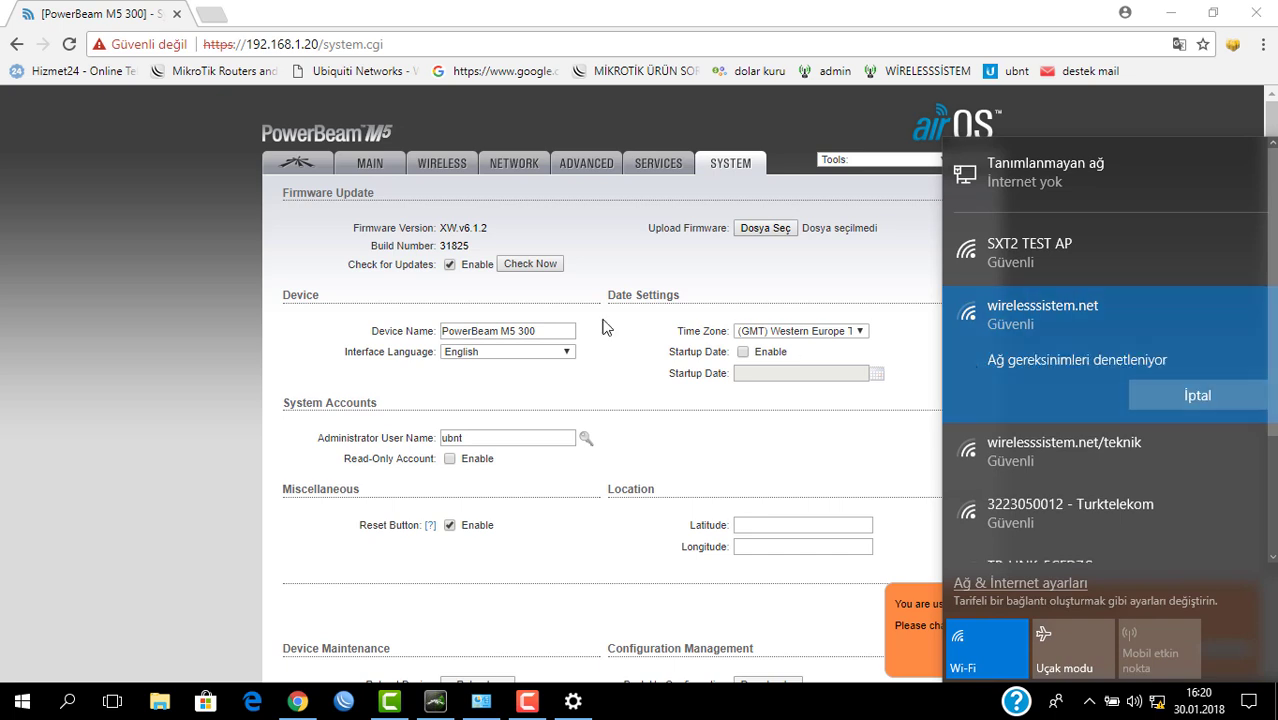
pyautogui.click(193, 233)
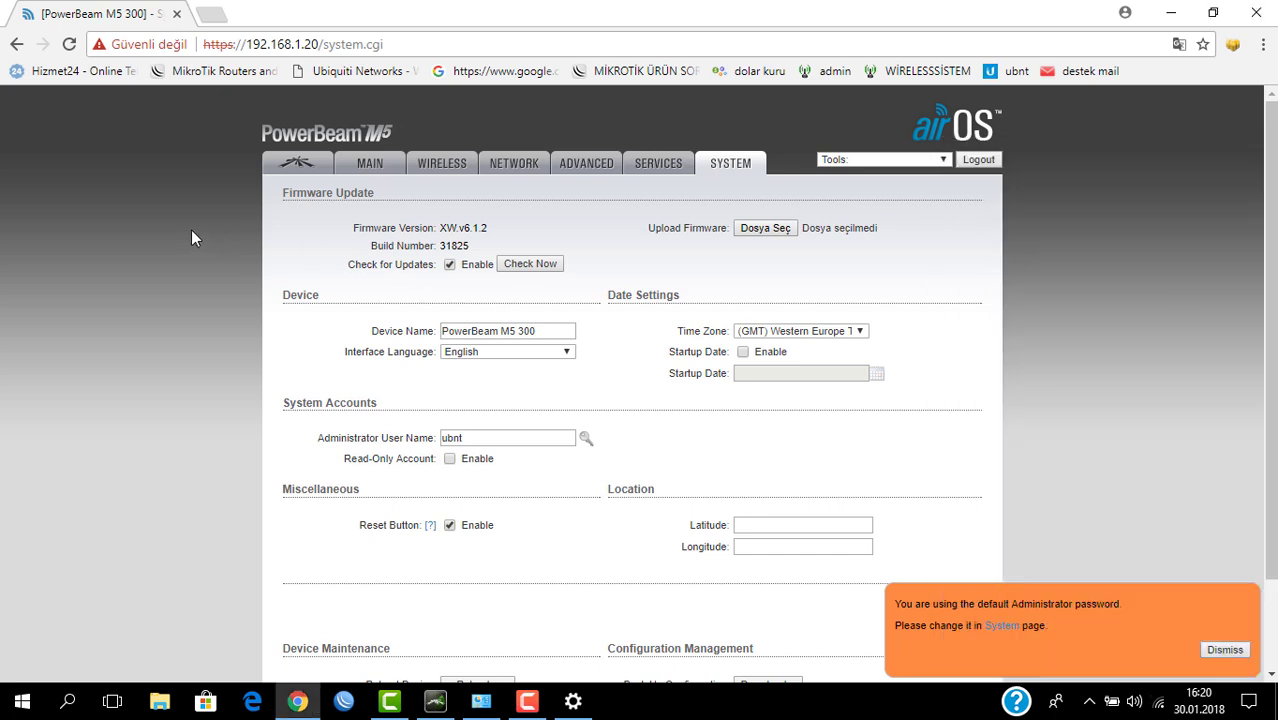
# Step: Load the Ubiquiti Networks site, then open 192.168.1.20's System page in a new tab
pyautogui.click(344, 74)
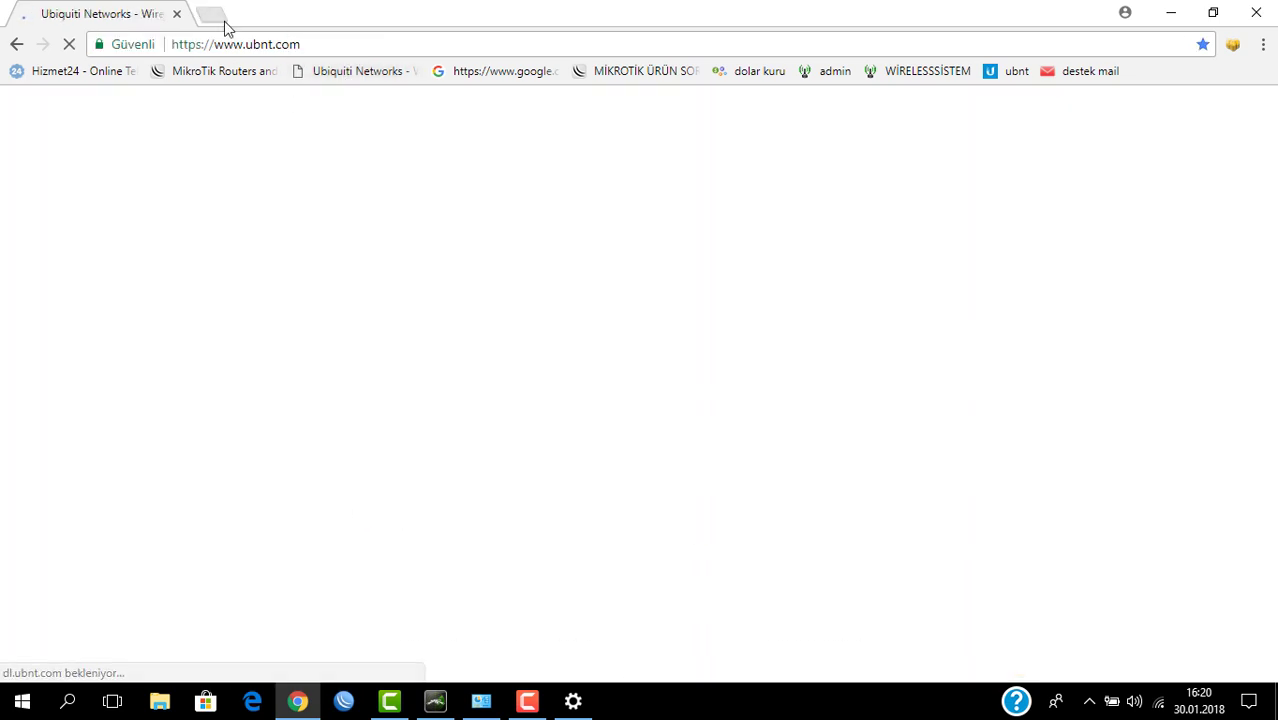
pyautogui.click(211, 15)
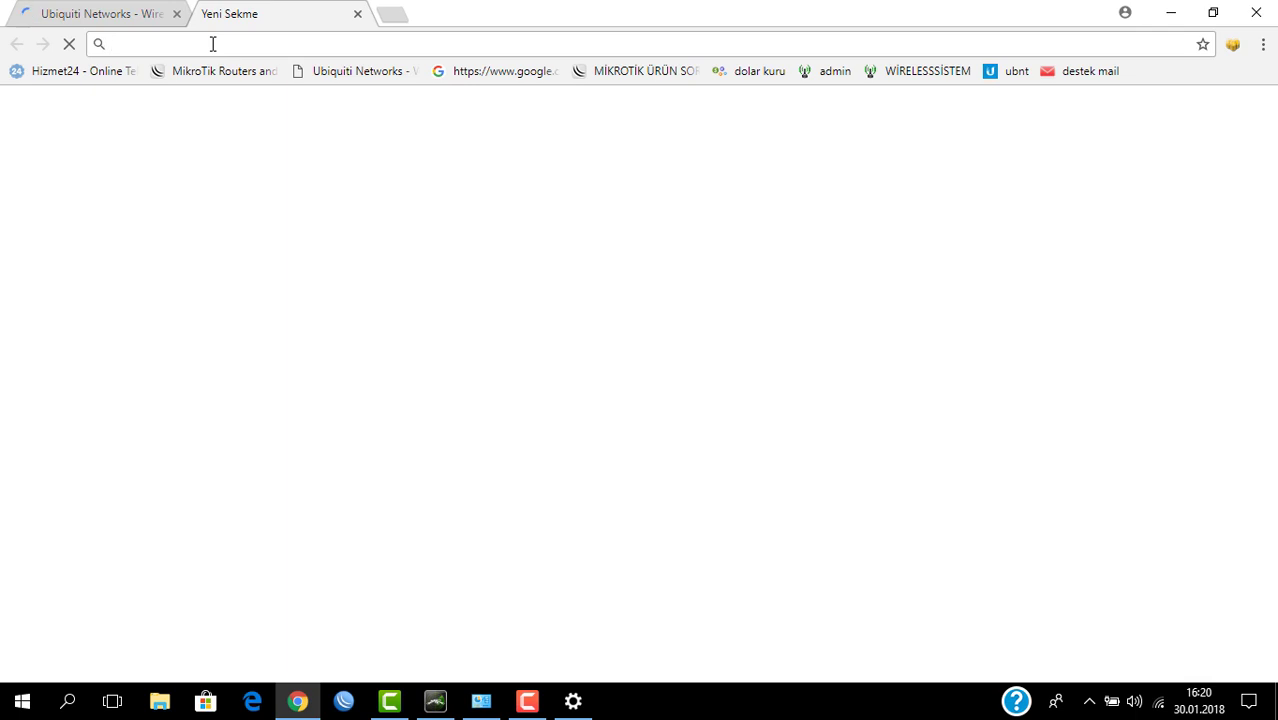
pyautogui.write('192.168.')
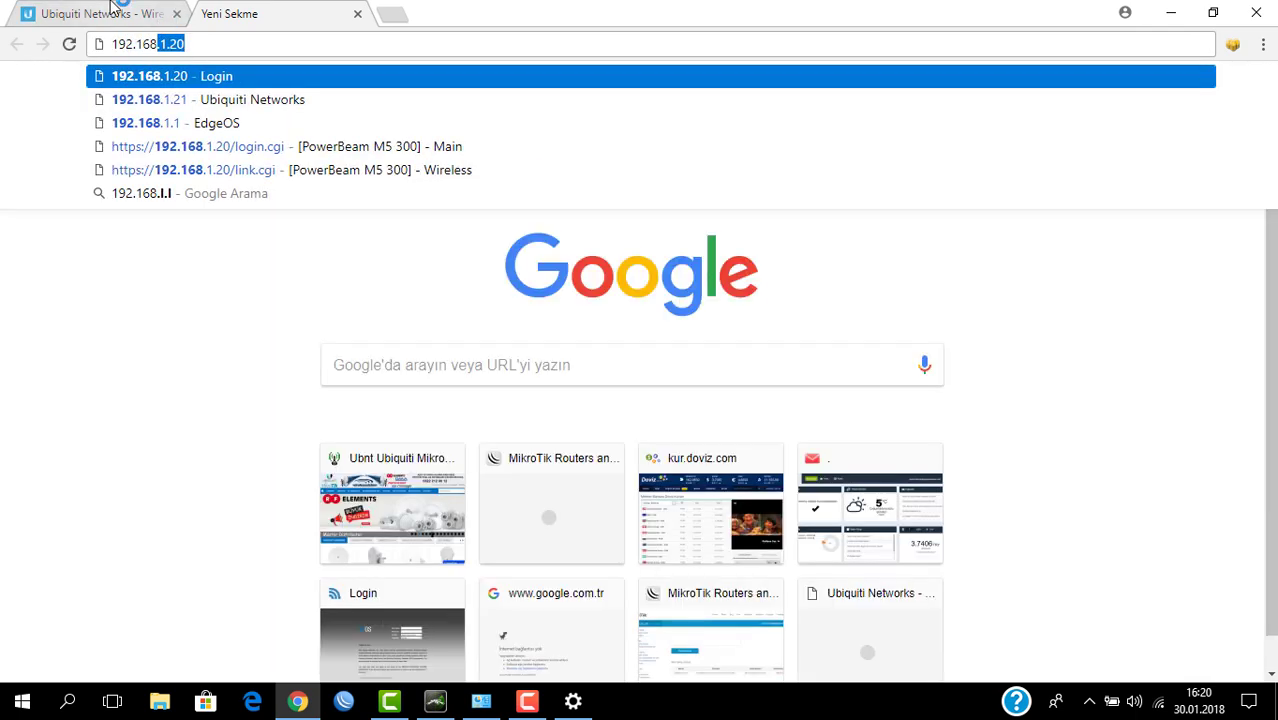
pyautogui.press('Return')
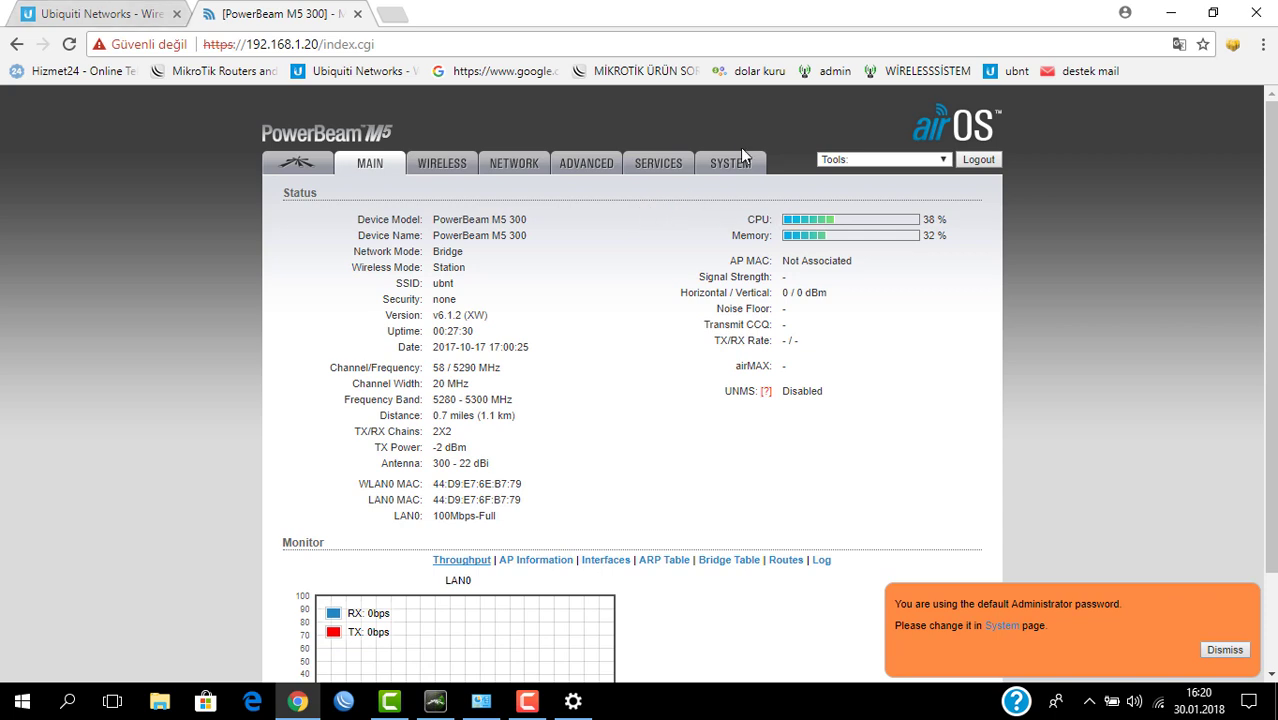
pyautogui.click(736, 160)
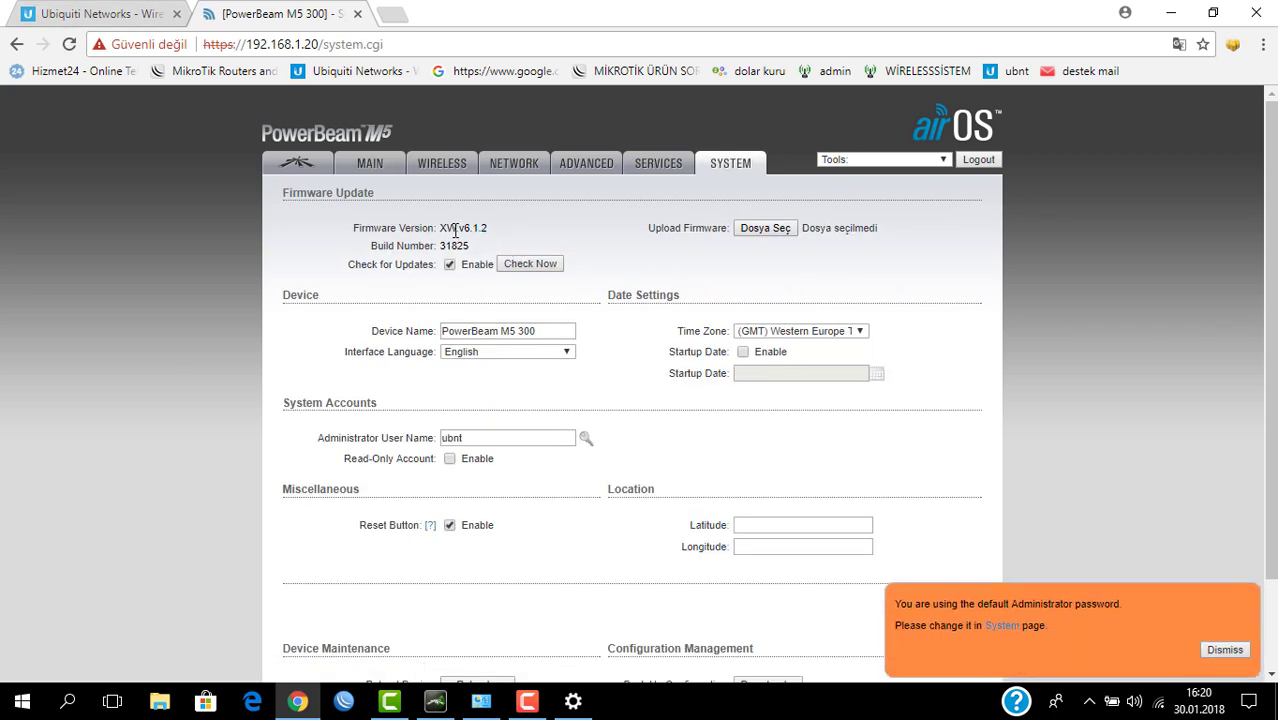
pyautogui.moveTo(355, 228); pyautogui.dragTo(471, 228)
pyautogui.click(440, 228)
# Step: Download the XW.v6.1.4 firmware from the airMAX M Series section of Ubiquiti Downloads
pyautogui.click(86, 13)
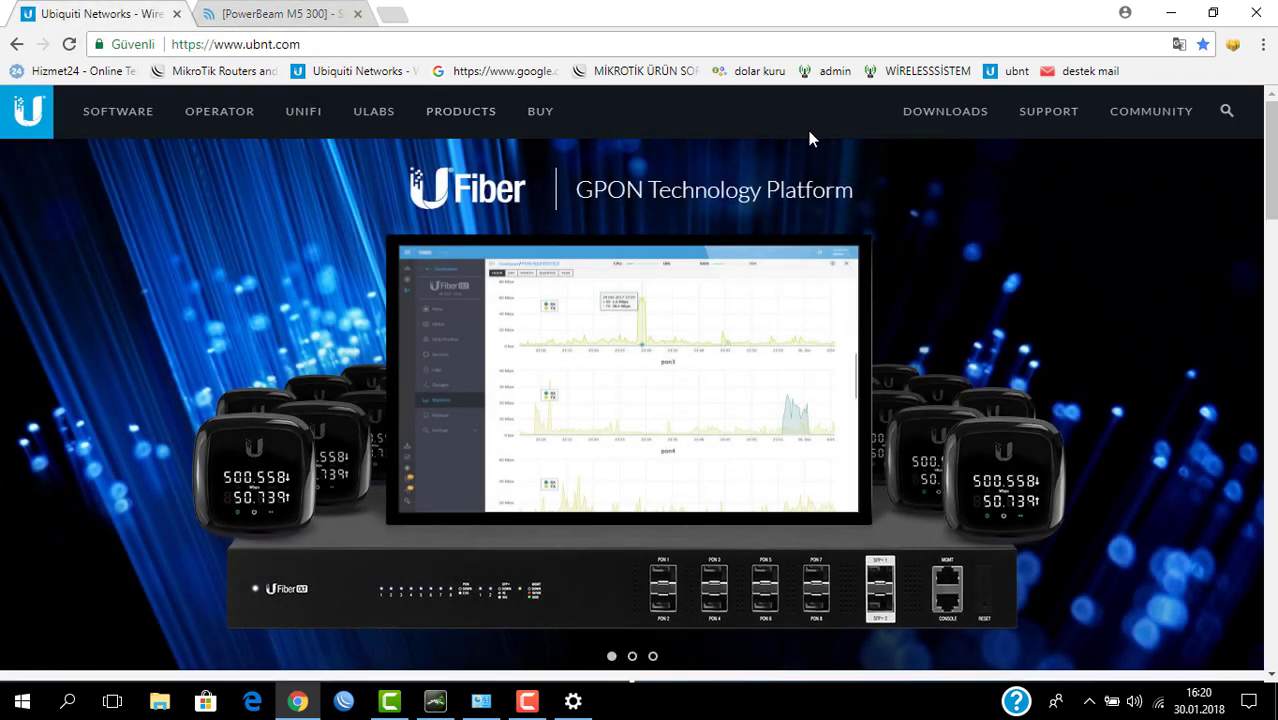
pyautogui.click(920, 112)
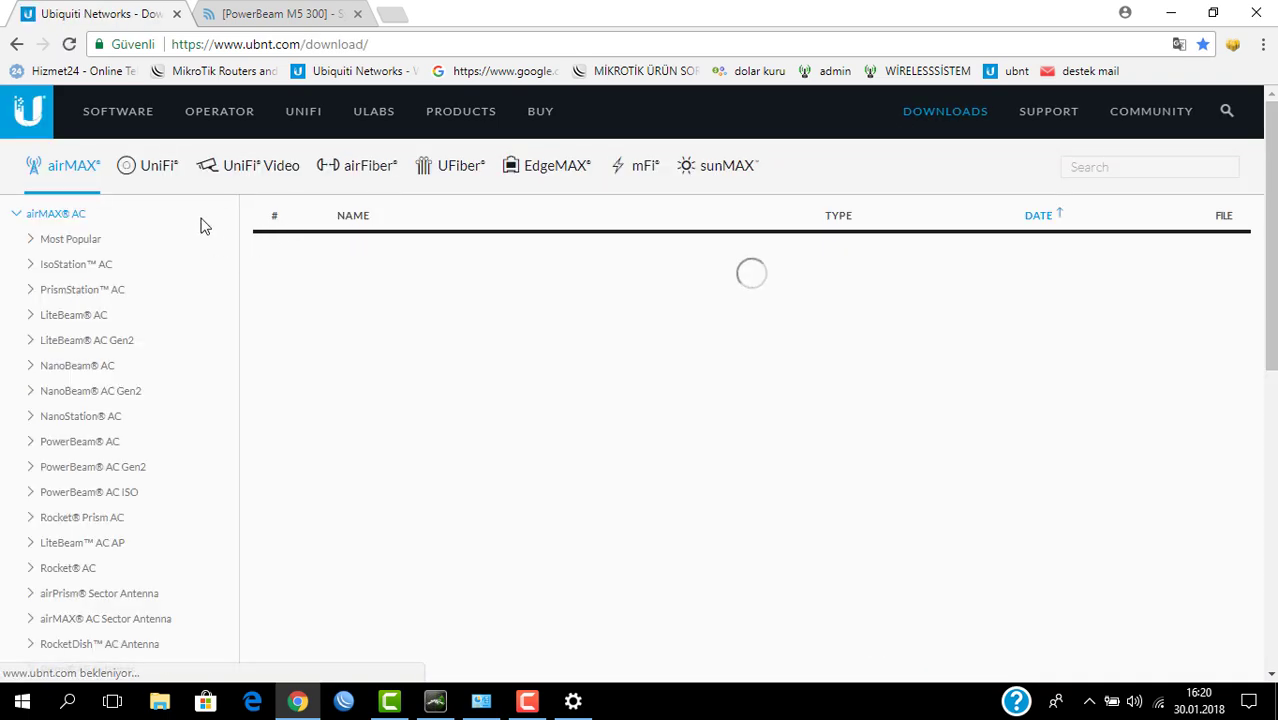
pyautogui.scroll(-1, 167, 286)
pyautogui.scroll(-5, 167, 286)
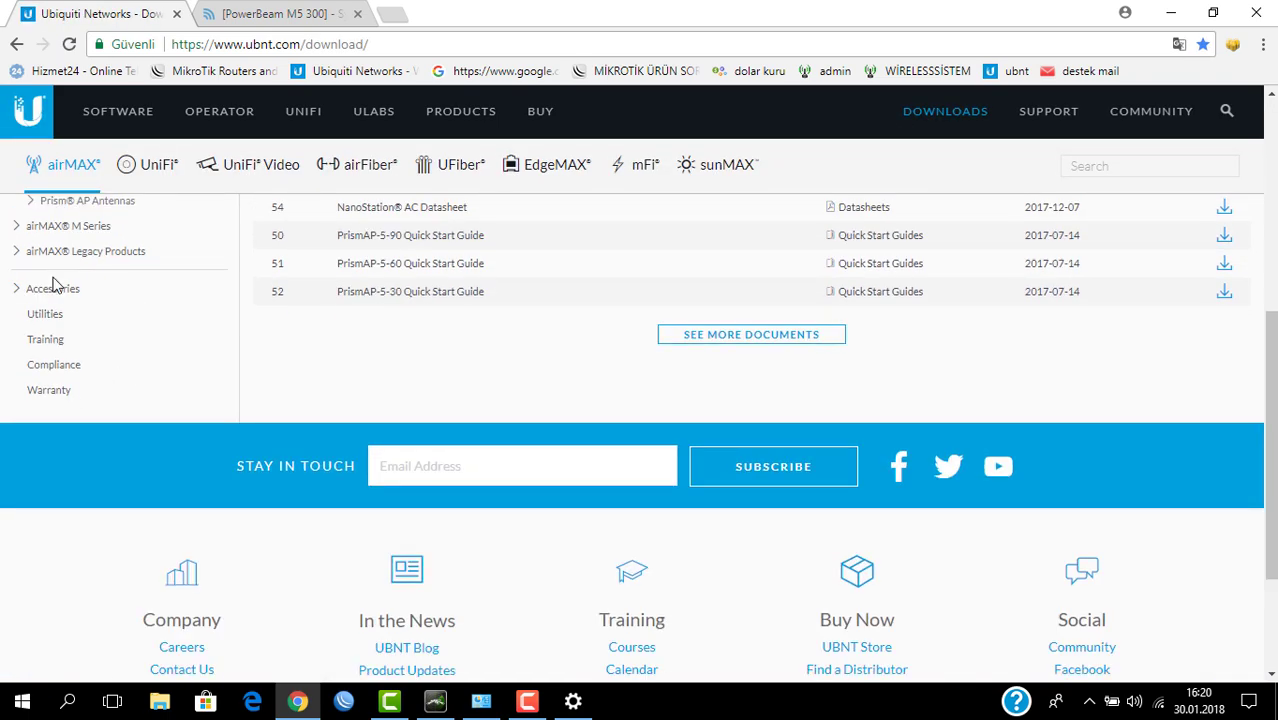
pyautogui.click(70, 230)
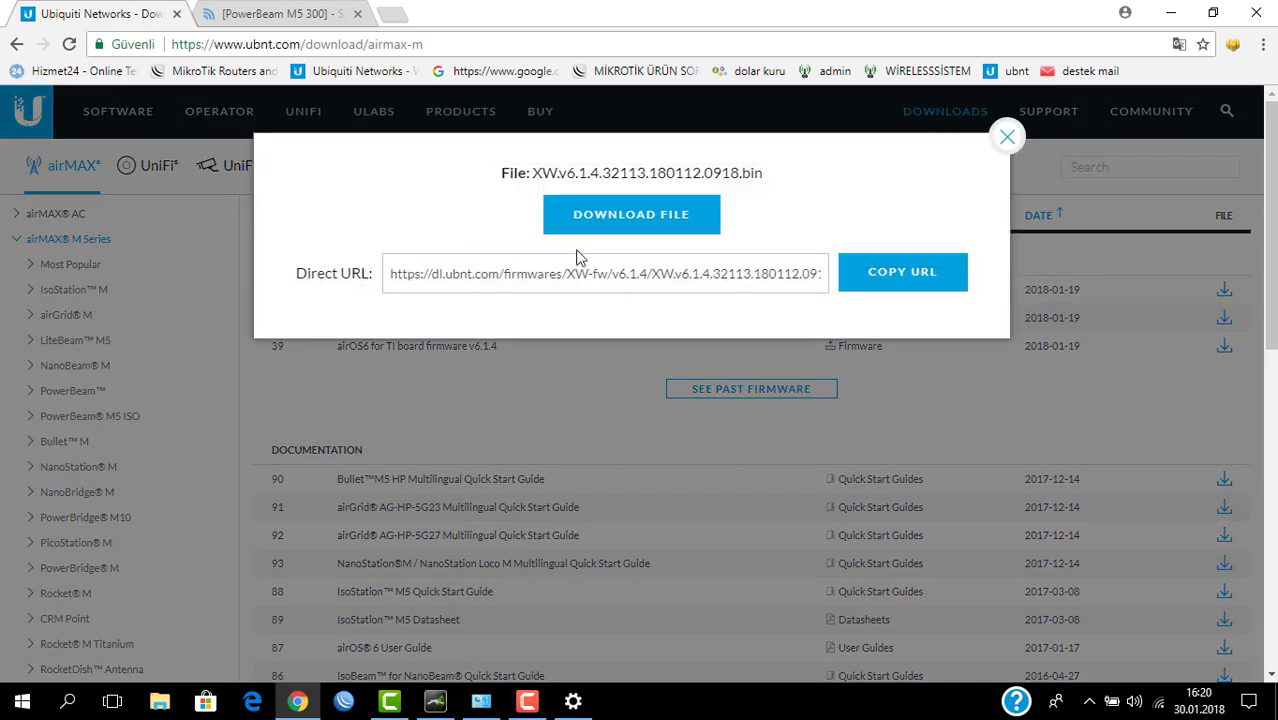
pyautogui.click(658, 216)
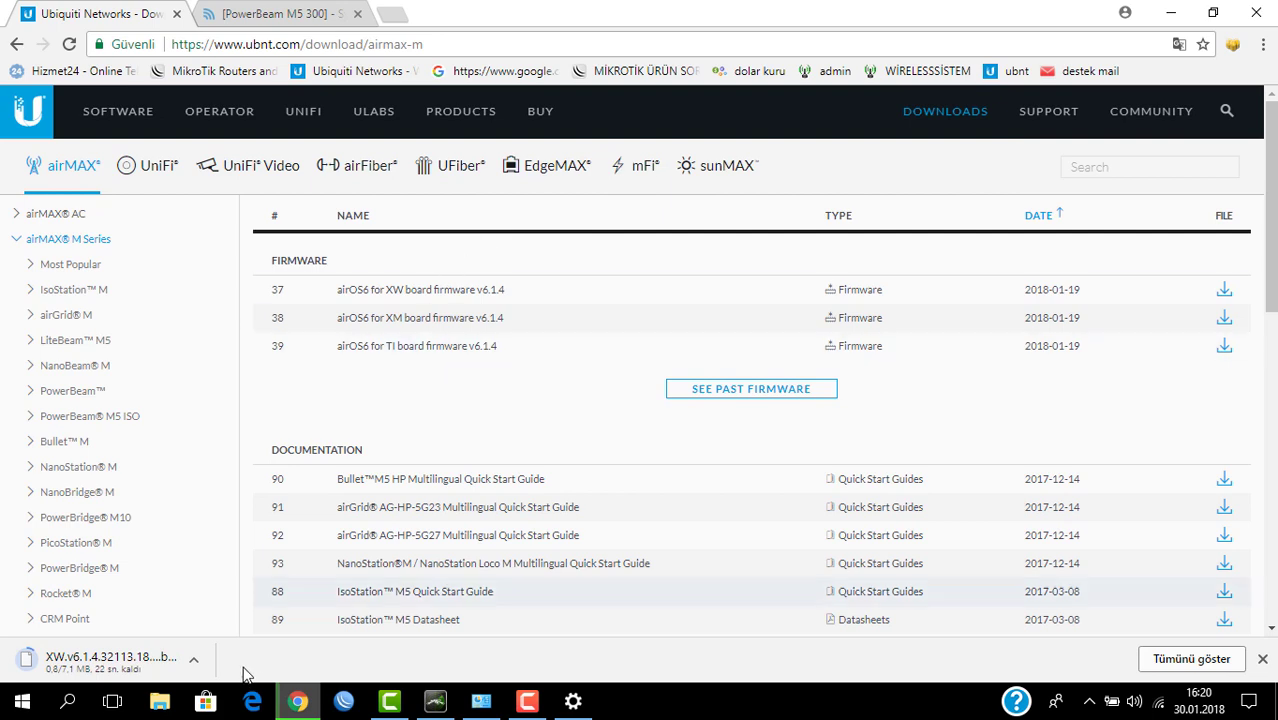
pyautogui.click(262, 8)
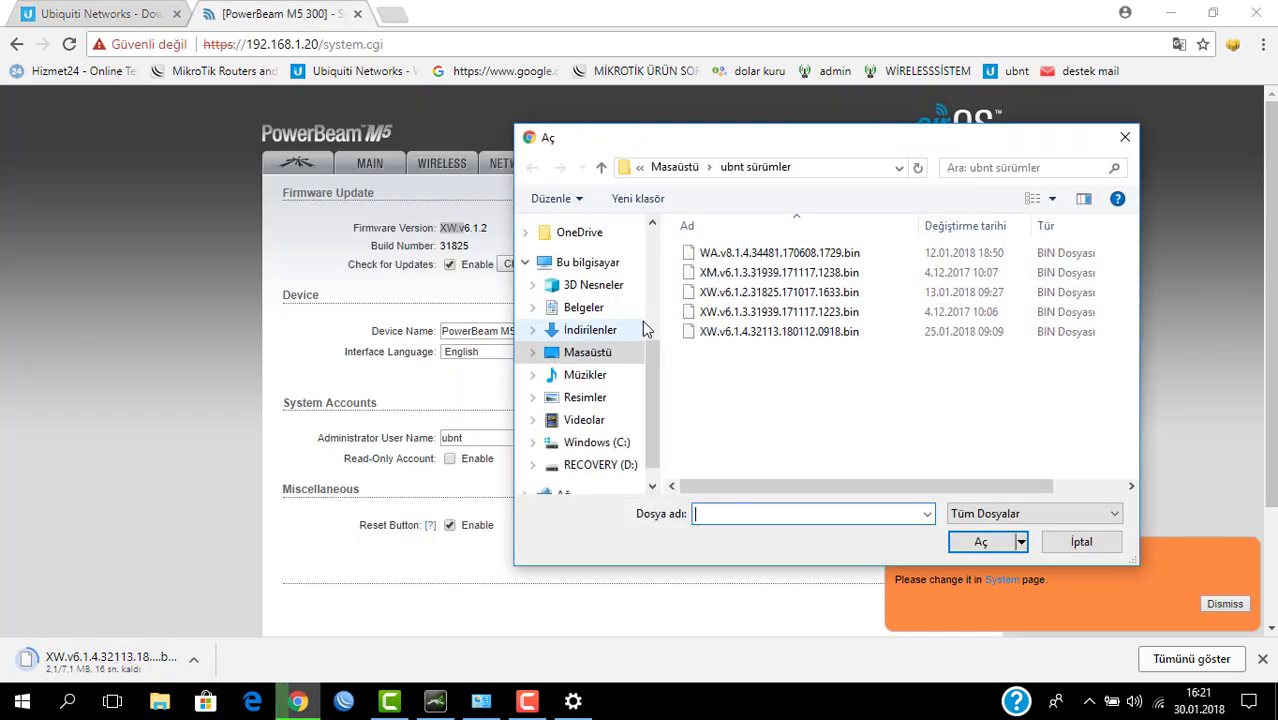
# Step: Upload XW.v6.1.4.32113.180112.0918.bin to the PowerBeam and start the firmware update
pyautogui.click(774, 332)
pyautogui.doubleClick(772, 328)
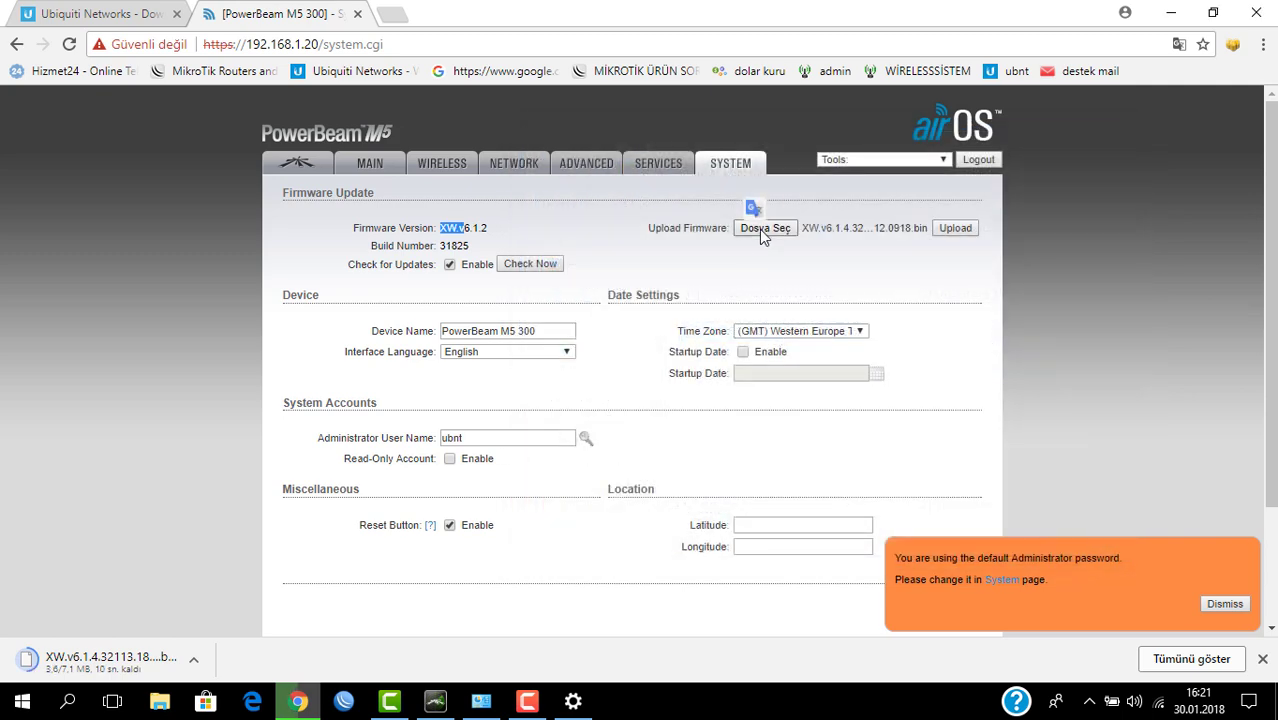
pyautogui.click(958, 229)
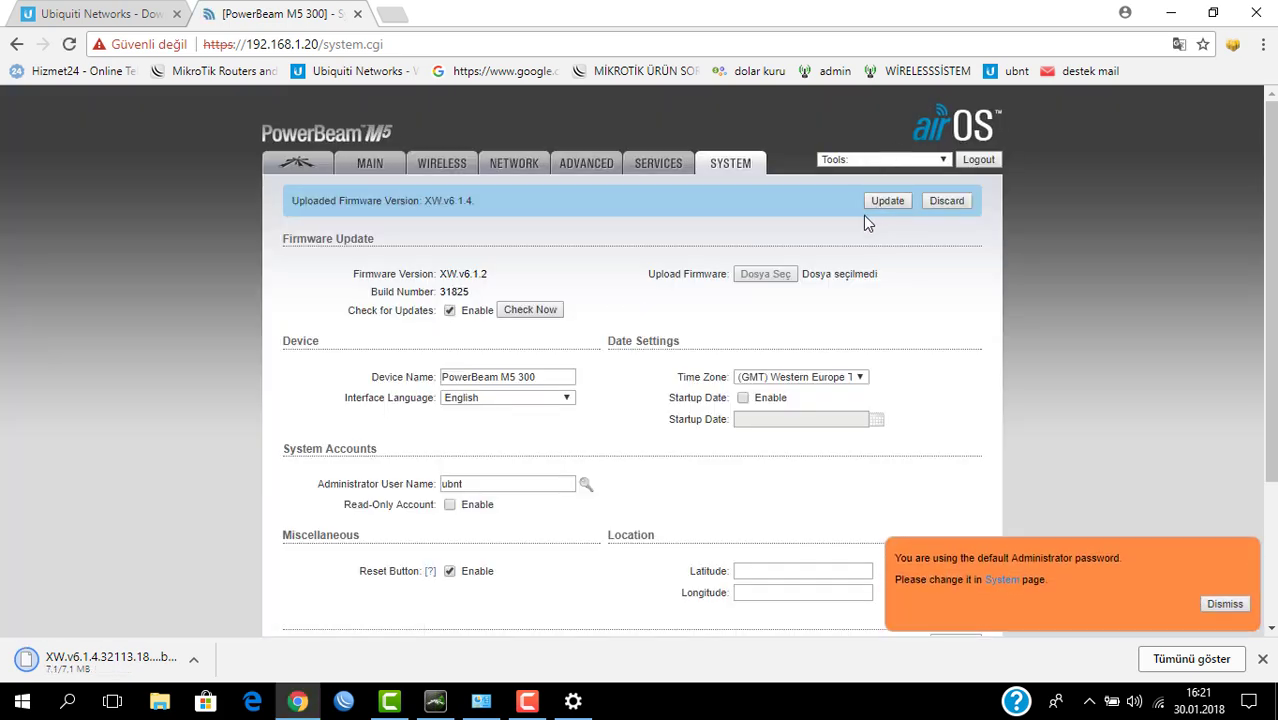
pyautogui.click(886, 202)
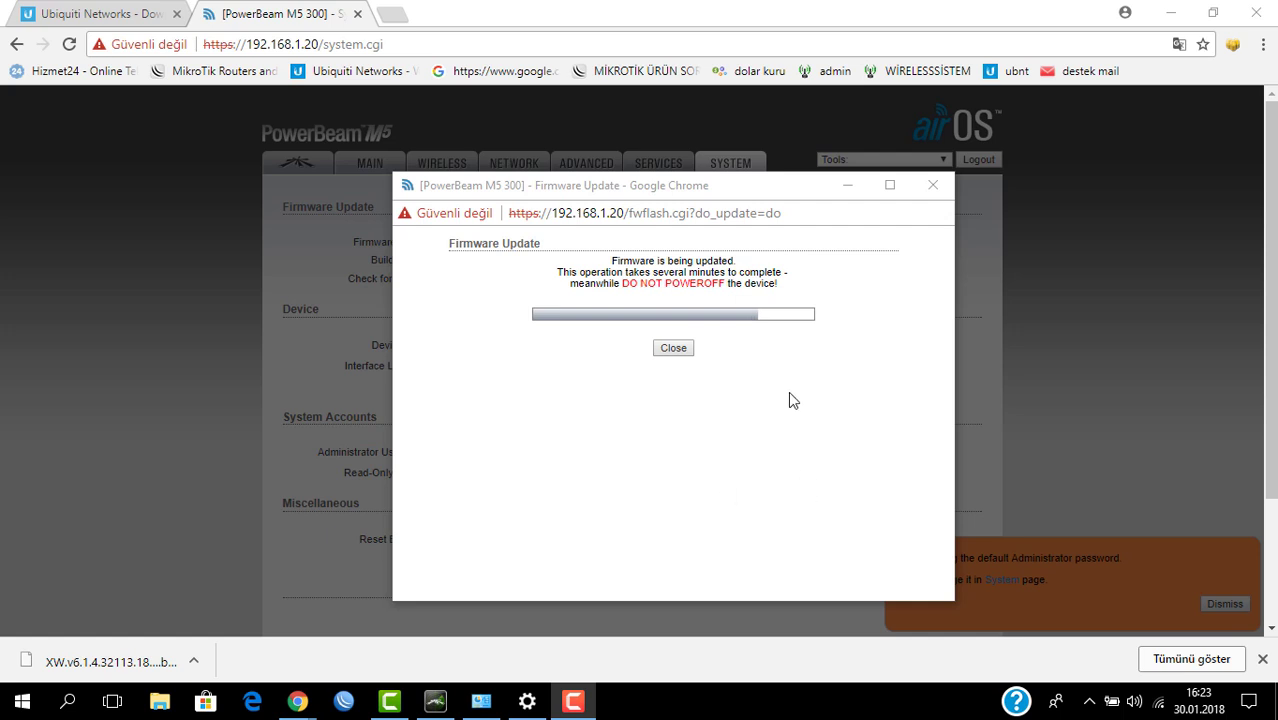
# Step: Move the Firmware Update progress window aside while the flash finishes and the device reboots
pyautogui.moveTo(754, 186); pyautogui.dragTo(700, 192)
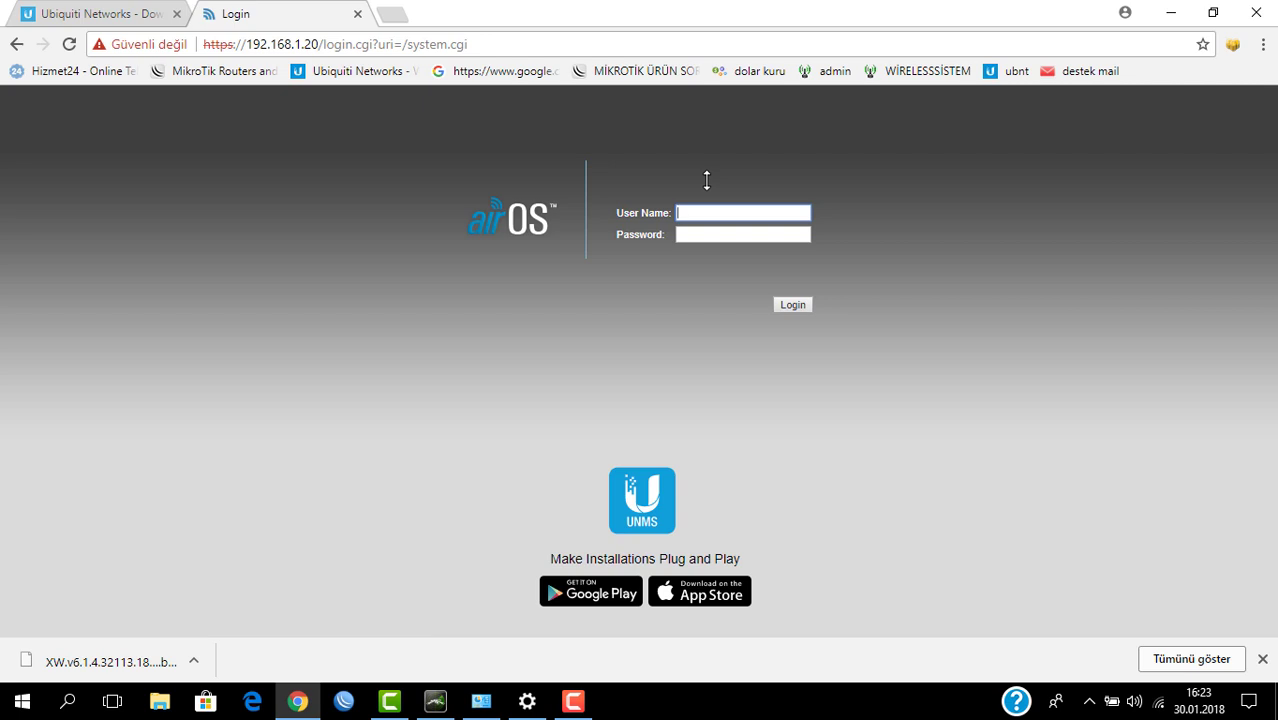
# Step: Log back into airOS with the administrator user name and password
pyautogui.write('ubnt')
pyautogui.press('Tab')
pyautogui.write('u')
pyautogui.click(719, 212)
pyautogui.moveTo(706, 212); pyautogui.dragTo(689, 213)
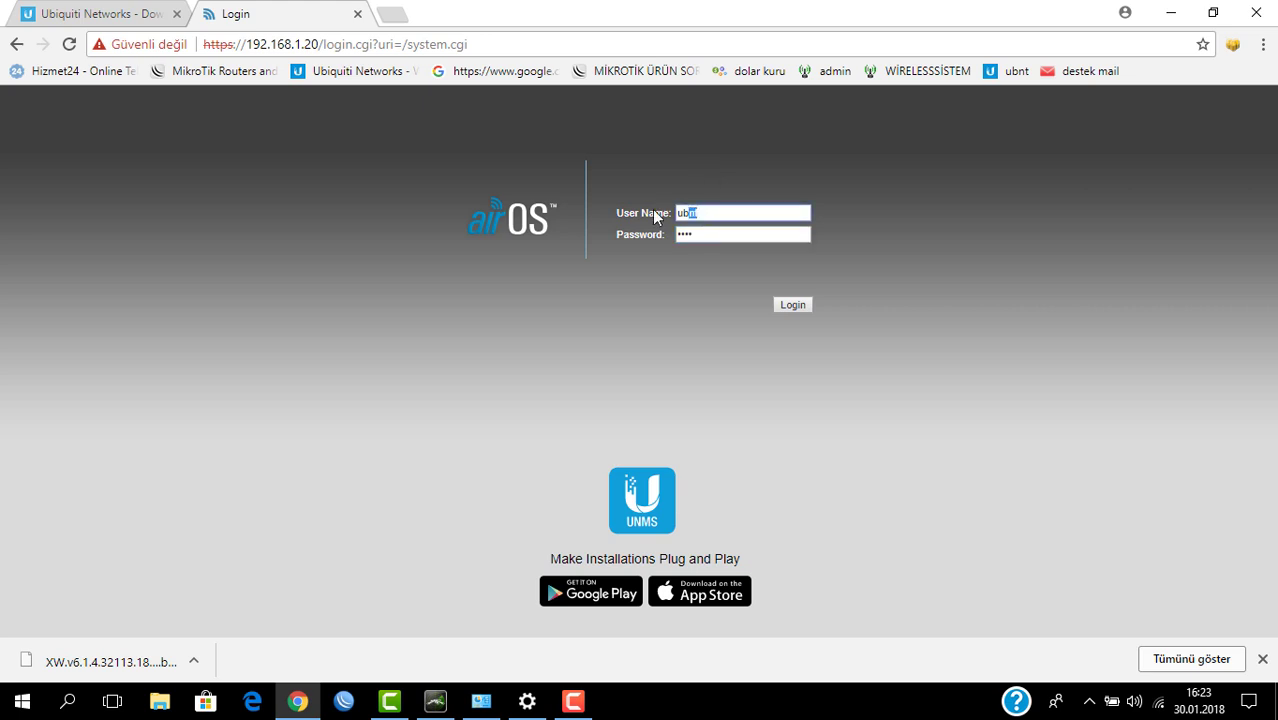
pyautogui.click(719, 234)
pyautogui.click(804, 308)
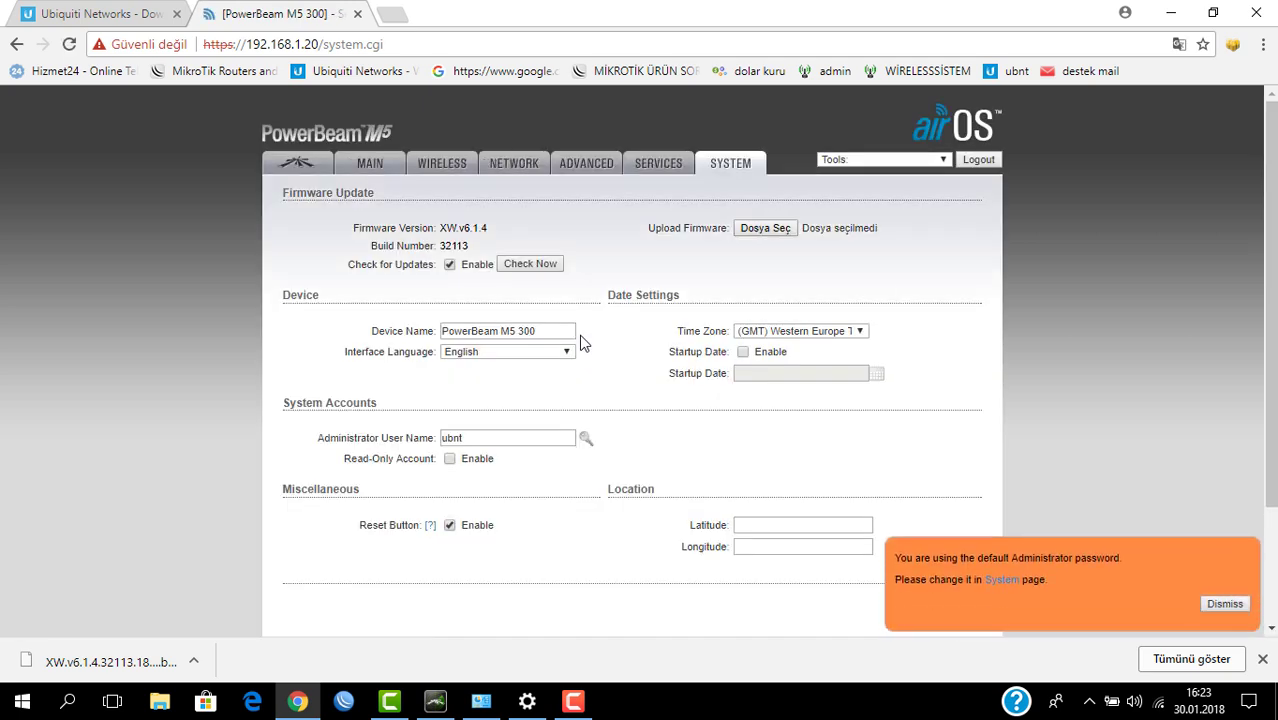
# Step: Confirm the firmware now reads XW.v6.1.4 and dismiss the default-password warning
pyautogui.moveTo(440, 228); pyautogui.dragTo(490, 230)
pyautogui.click(560, 222)
pyautogui.click(1222, 603)
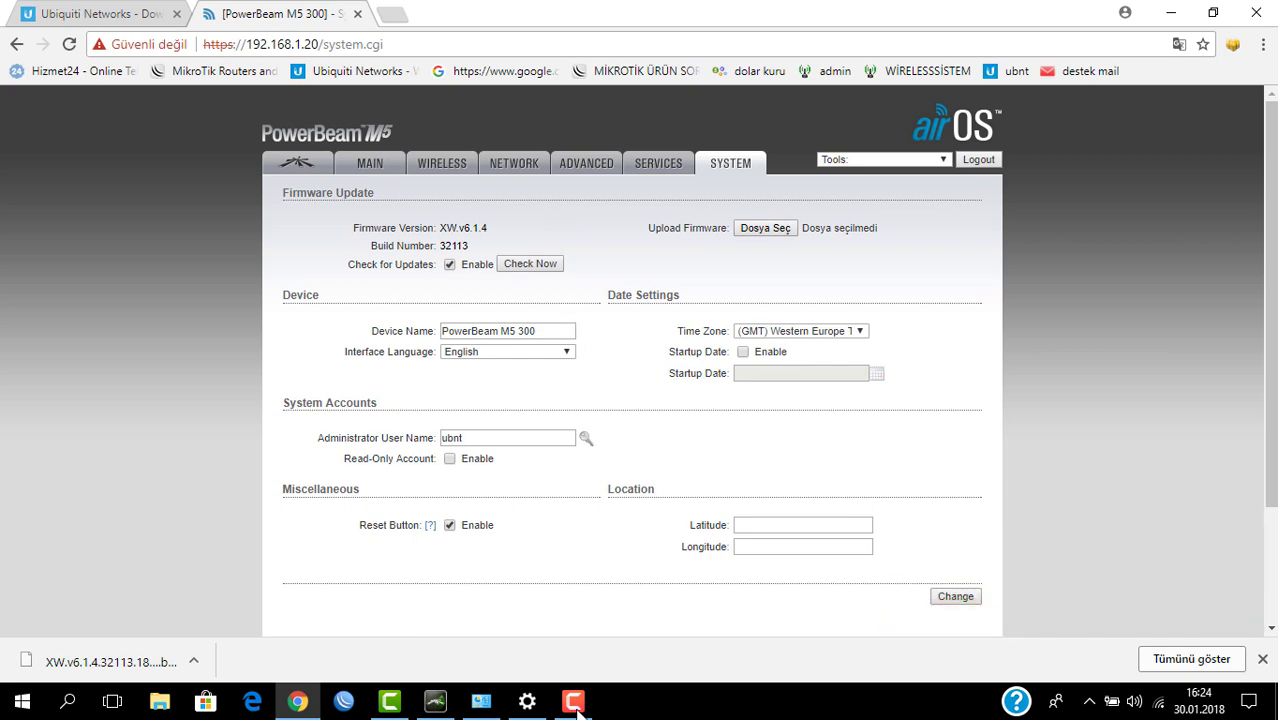